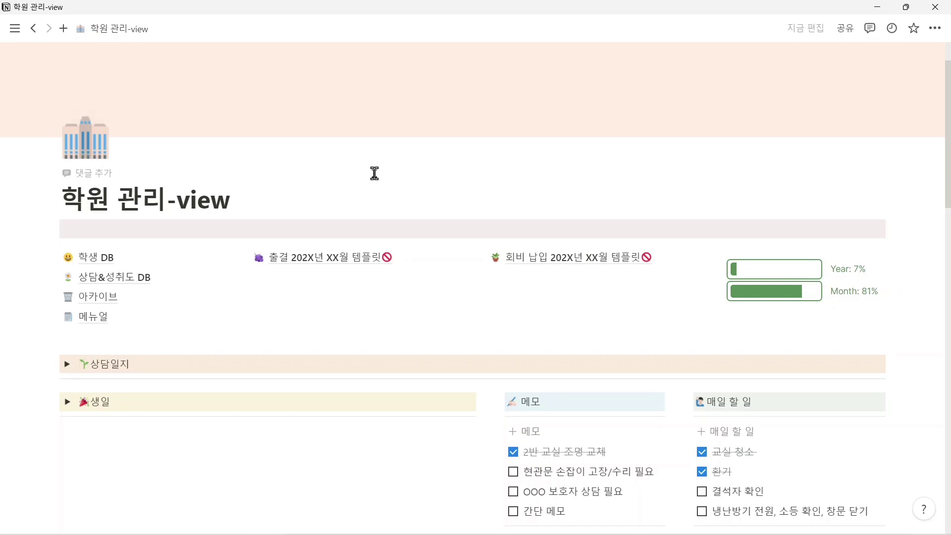
Preview dark mode on the page and its progress-bar widget, restoring light mode for both
key(ctrl+shift+l)
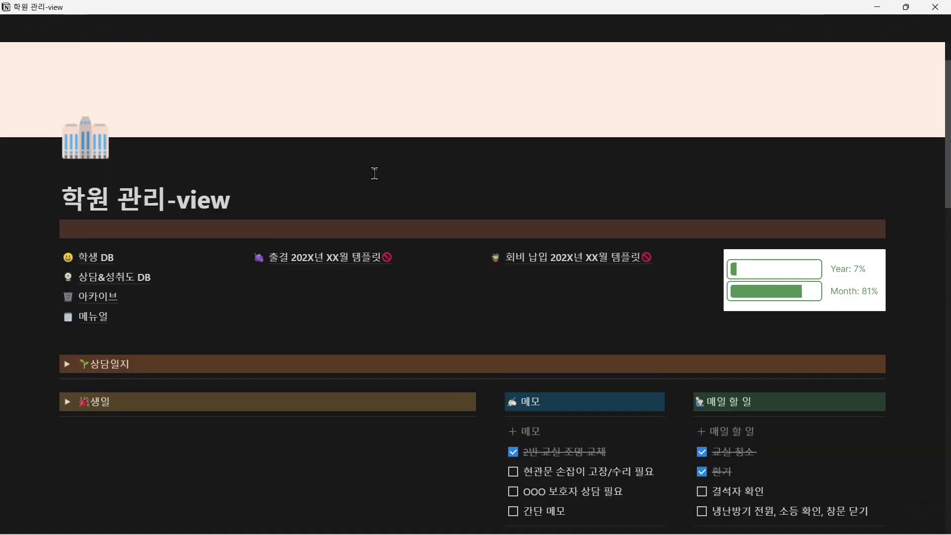
mouse_move(807, 302)
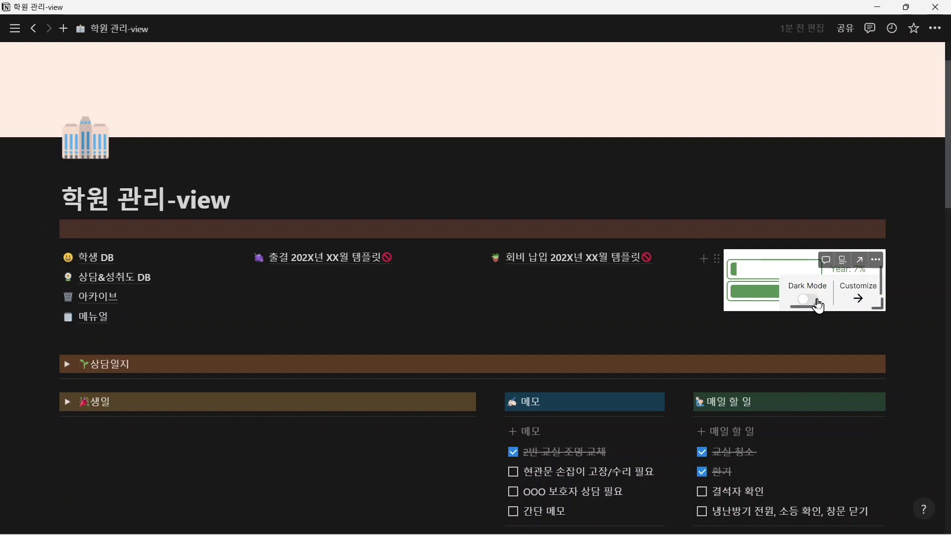
click(806, 302)
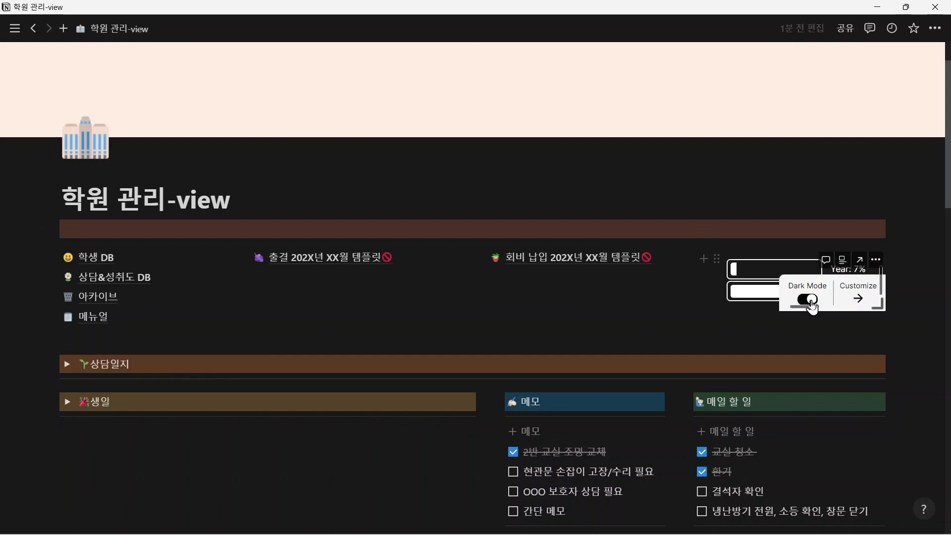
click(809, 300)
click(810, 301)
click(806, 302)
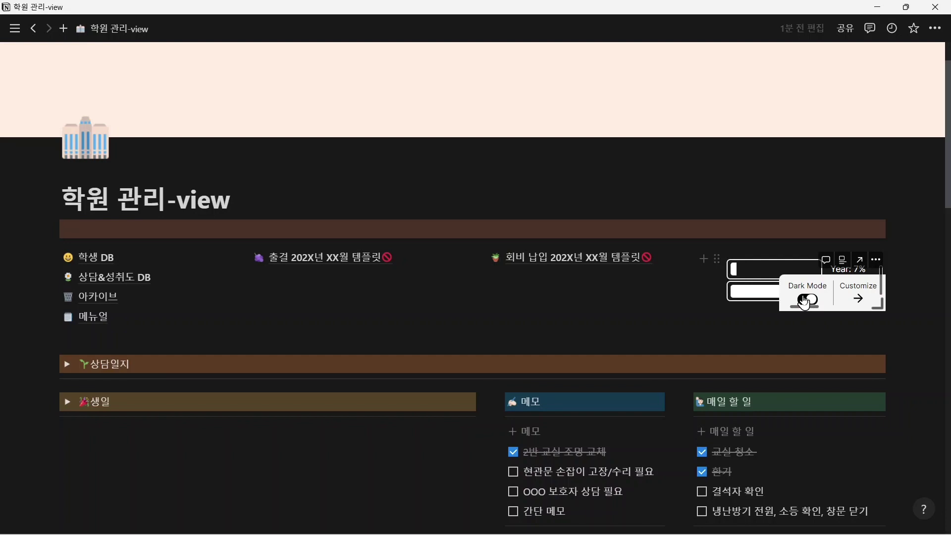
click(805, 301)
click(652, 304)
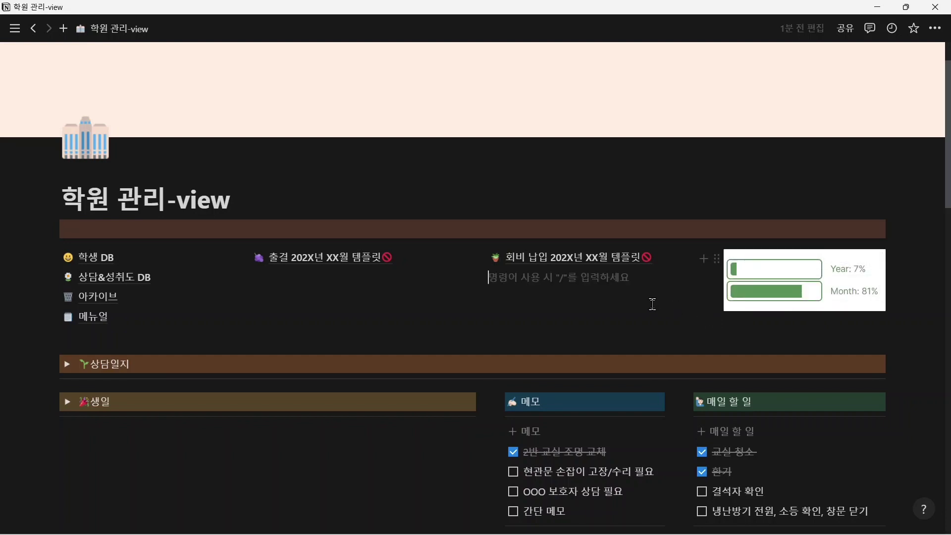
key(ctrl+shift+l)
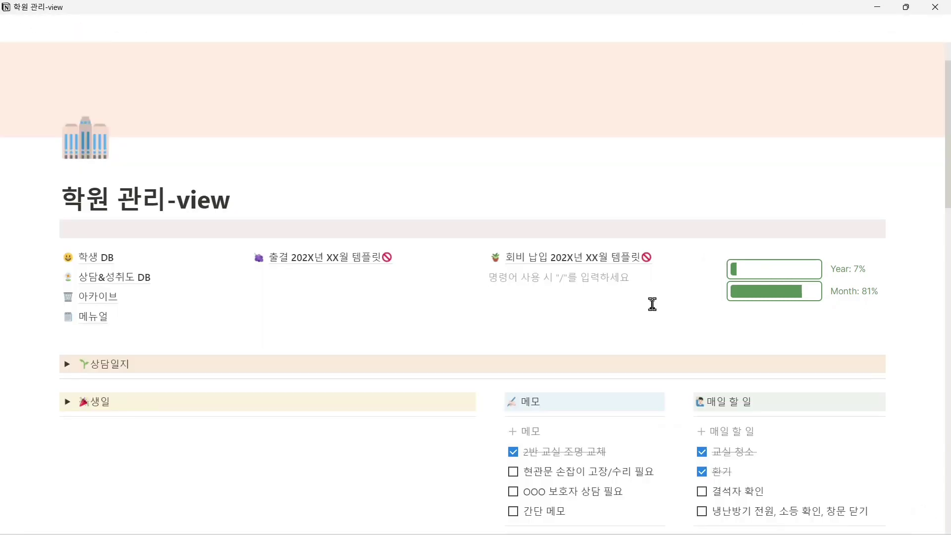
Give the empty colored bar below the 학원 관리-view title the 주황색 배경 (orange background)
click(55, 230)
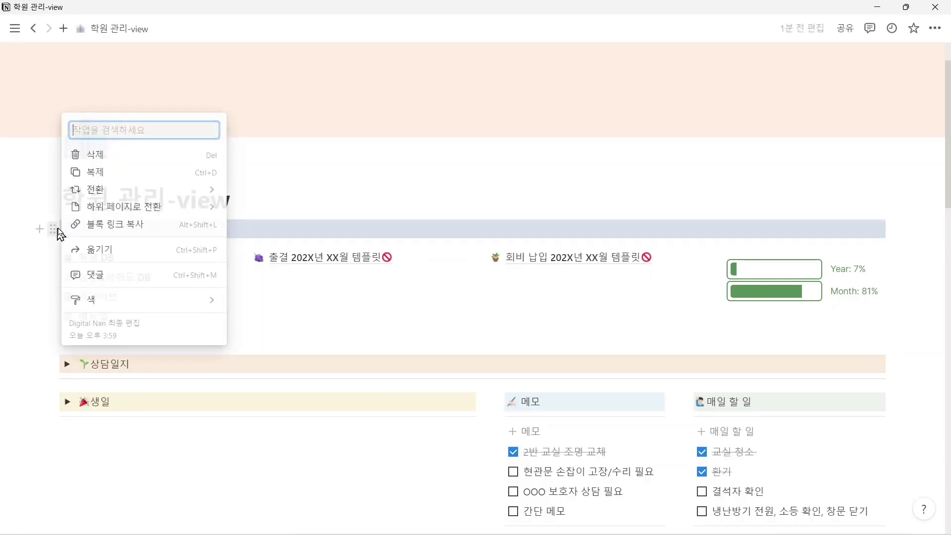
mouse_move(123, 303)
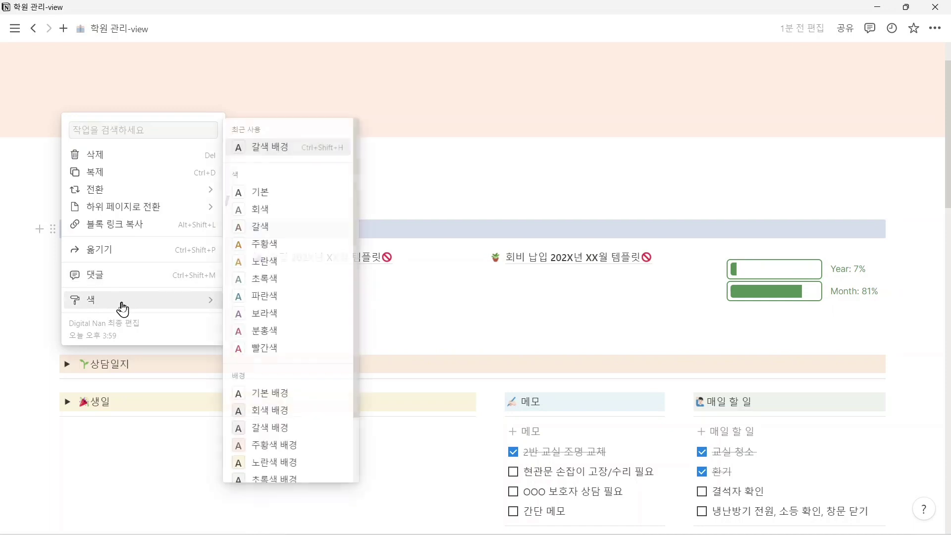
click(273, 446)
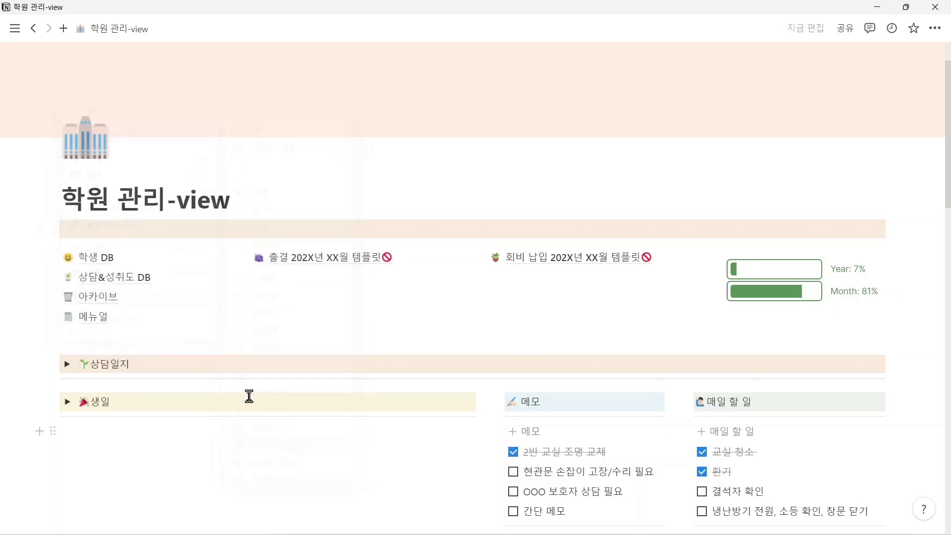
Open the 학생 DB in its 전체 view and check the 상태 options of the first two students
click(100, 257)
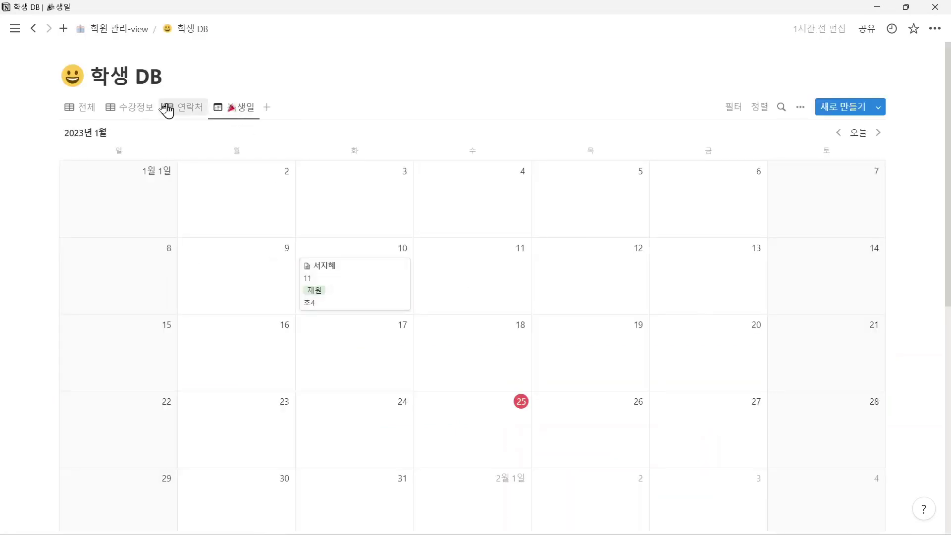
click(90, 113)
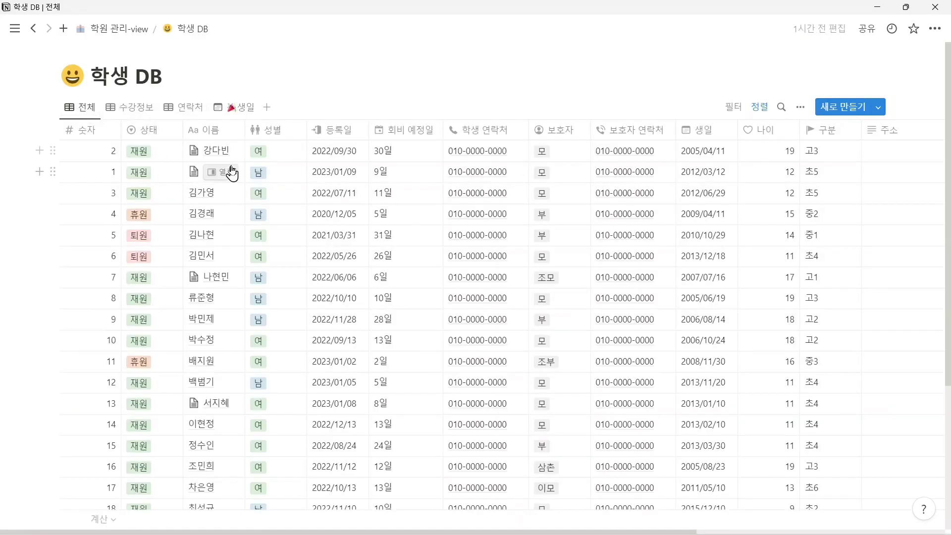
click(163, 156)
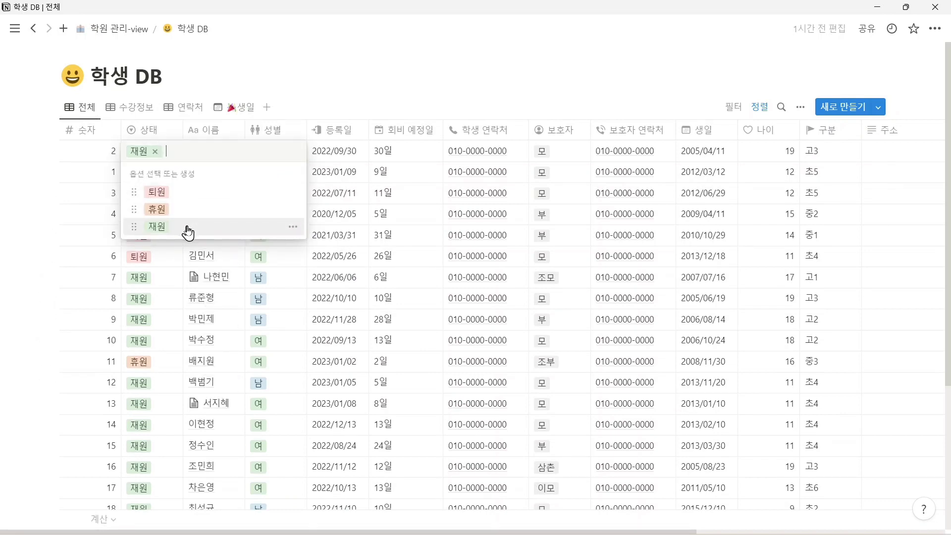
click(188, 231)
click(163, 177)
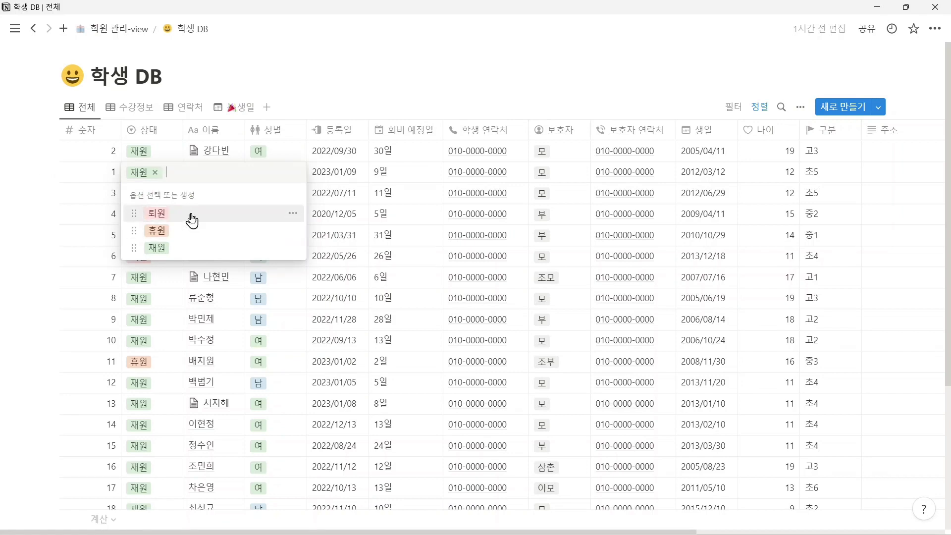
click(288, 152)
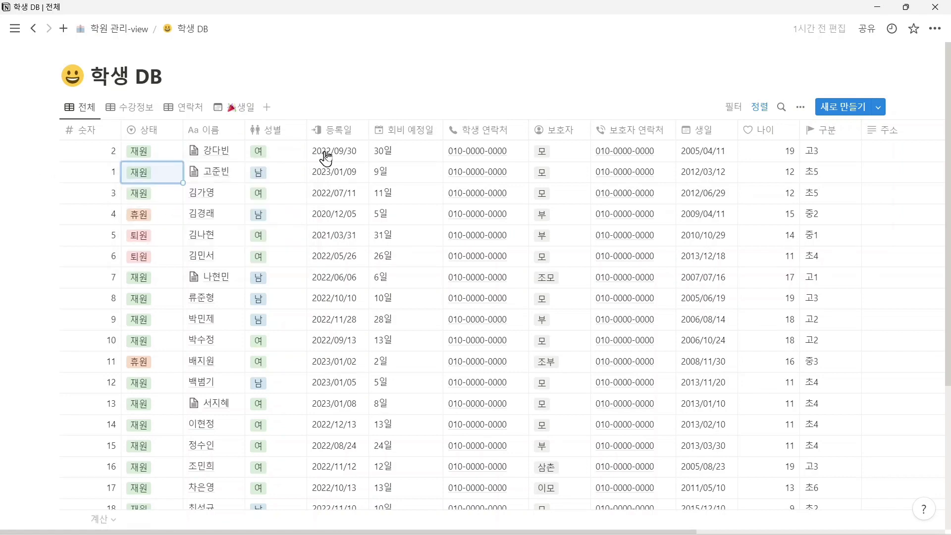
Set the 등록일 of the first student in the table to 2022/09/01
click(341, 155)
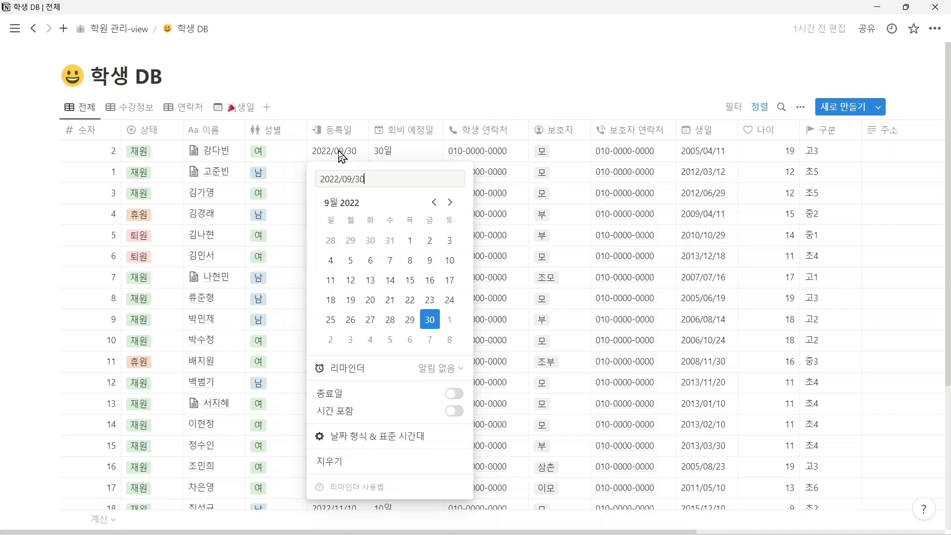
click(408, 242)
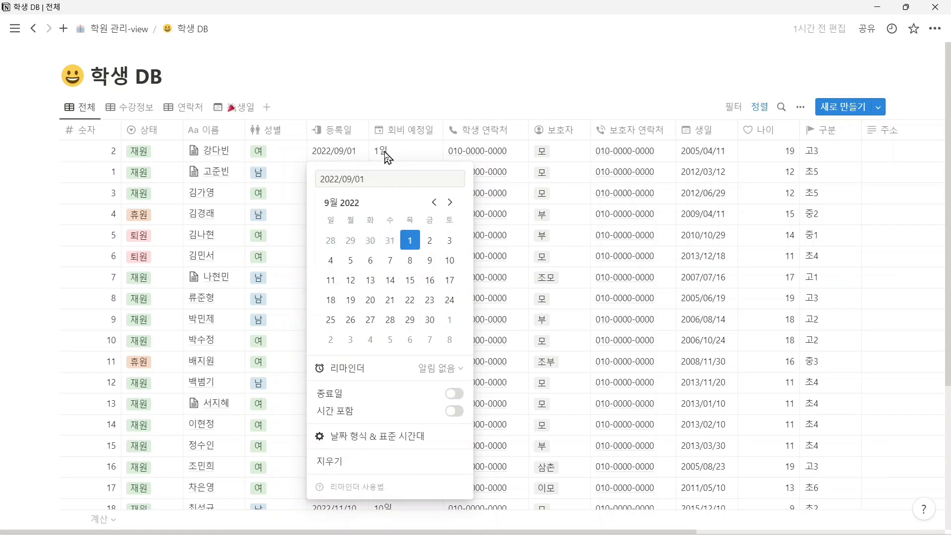
click(449, 240)
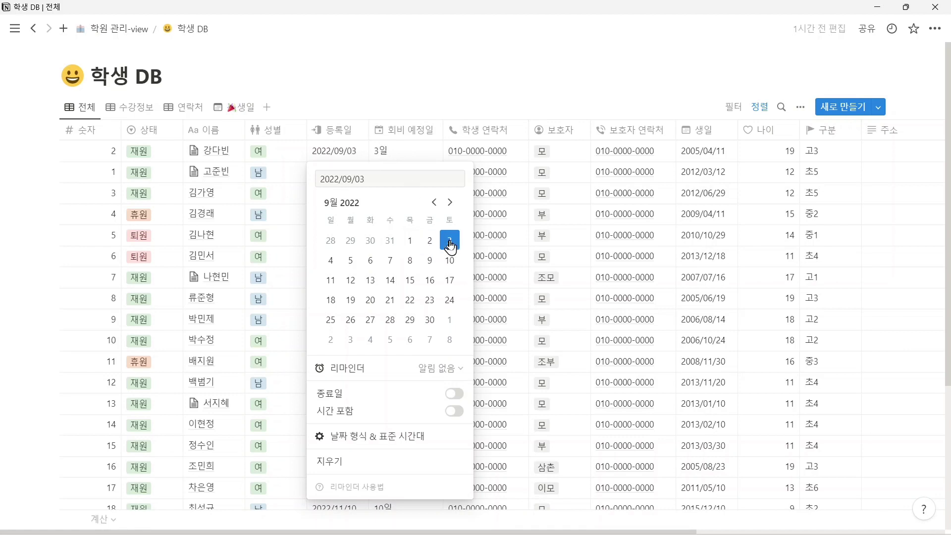
click(410, 240)
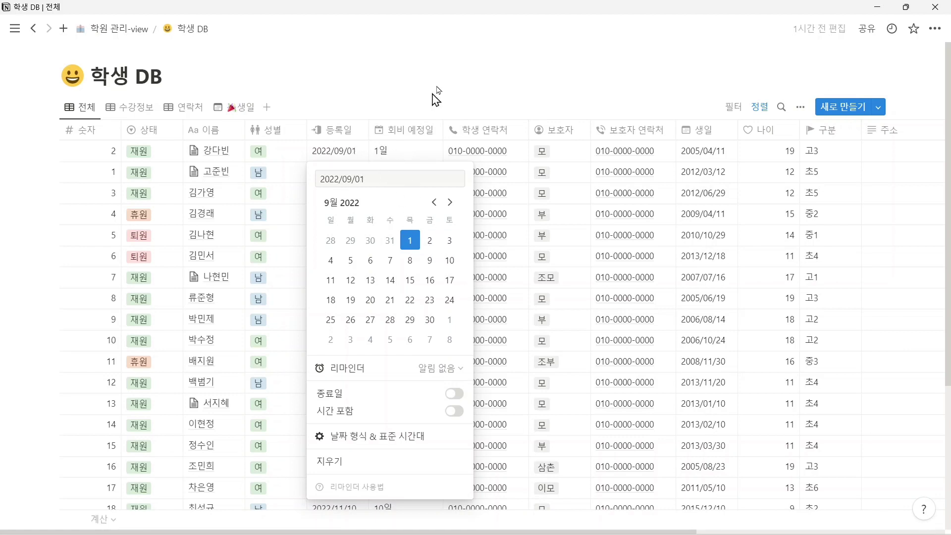
click(452, 83)
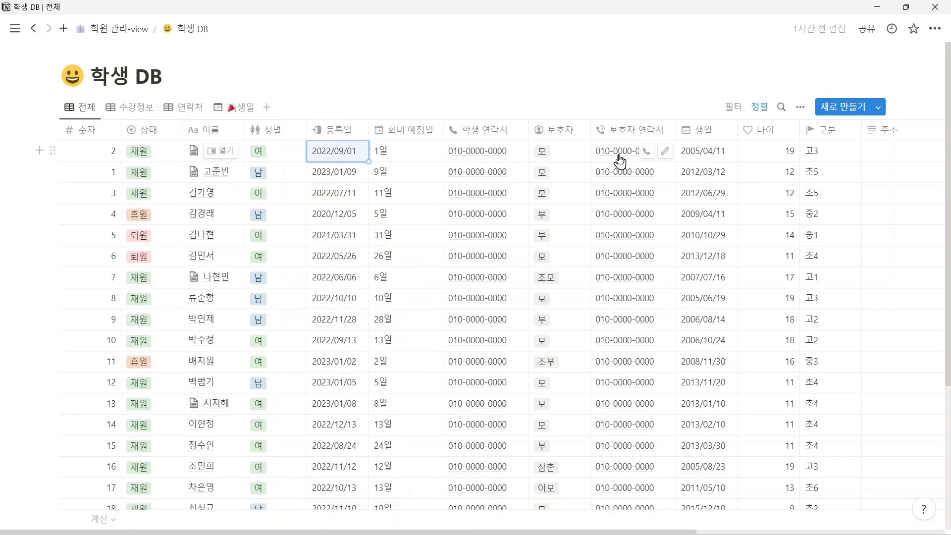
Change the birth year in the first student's 생일 field
click(713, 159)
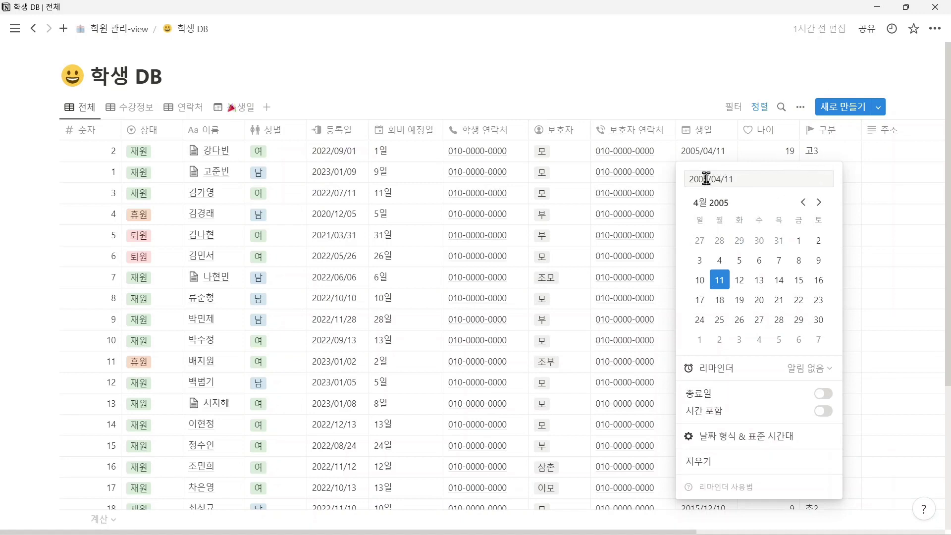
drag(707, 179, 716, 178)
key(Return)
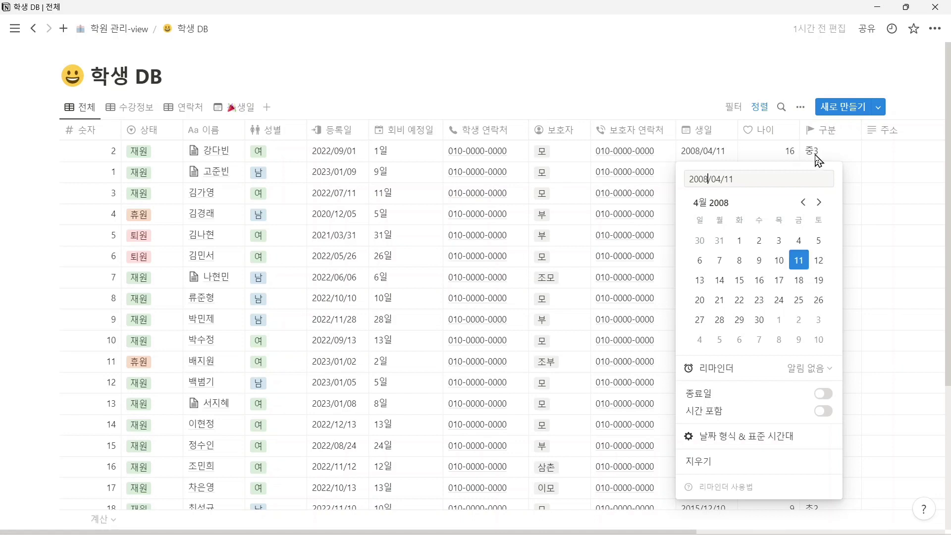
key(Escape)
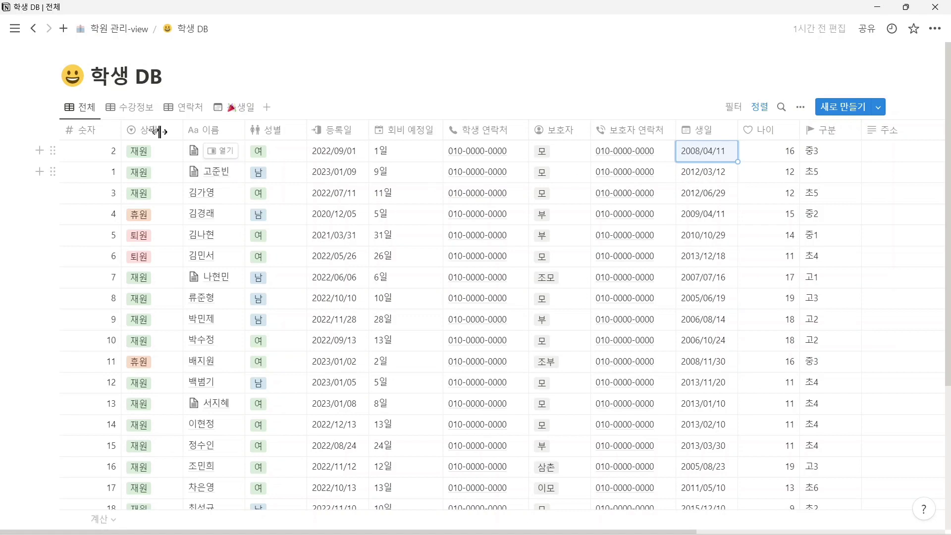
Try renaming the database title to 수강생 DB
click(129, 76)
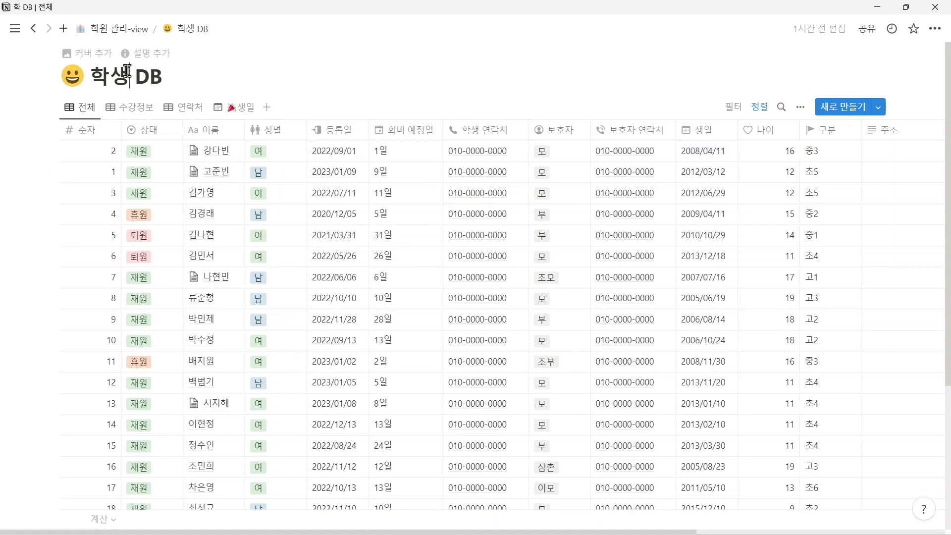
key(BackSpace)
key(BackSpace)
text(수)
text(강생)
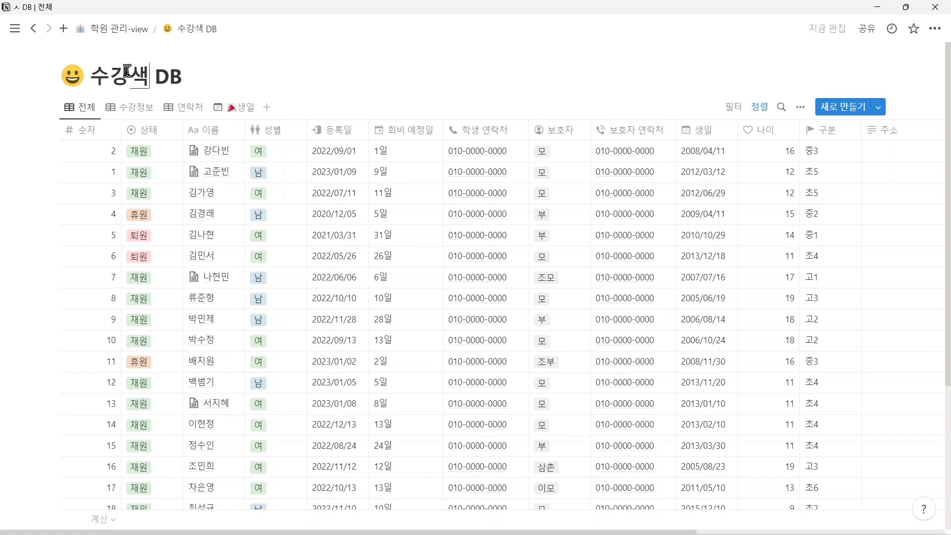
Try 회원 DB as the database title instead
key(BackSpace)
key(BackSpace)
key(BackSpace)
key(BackSpace)
key(BackSpace)
key(BackSpace)
text(회원)
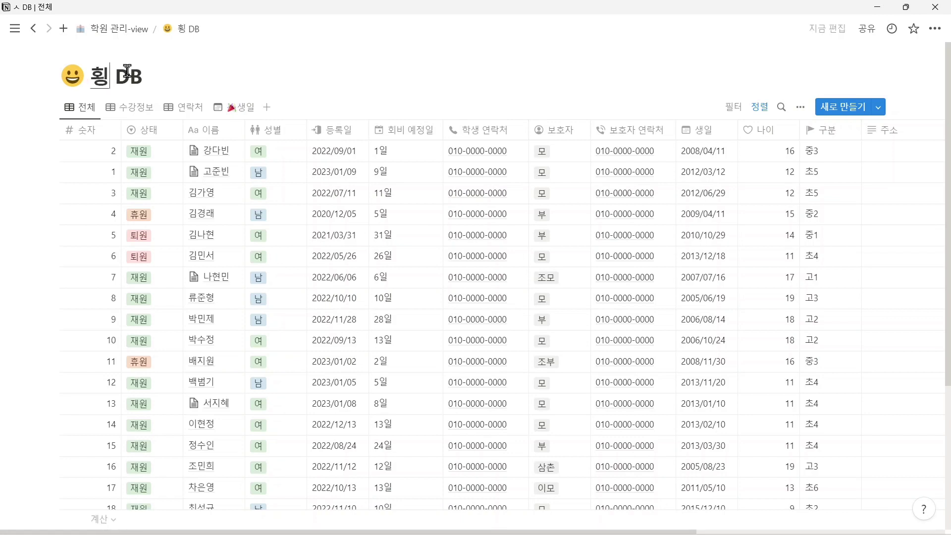
Restore the database title to 학생 DB
key(BackSpace)
key(BackSpace)
key(BackSpace)
key(BackSpace)
key(BackSpace)
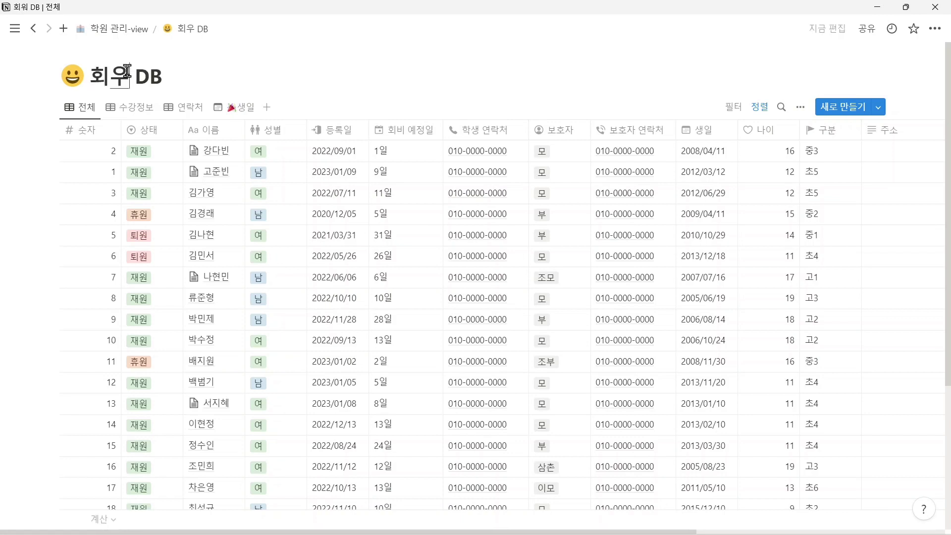
text(학생)
Set the first student's 등록일 to 2022/07/30, checking its effect on the 등록 N일째 column
drag(685, 529, 886, 531)
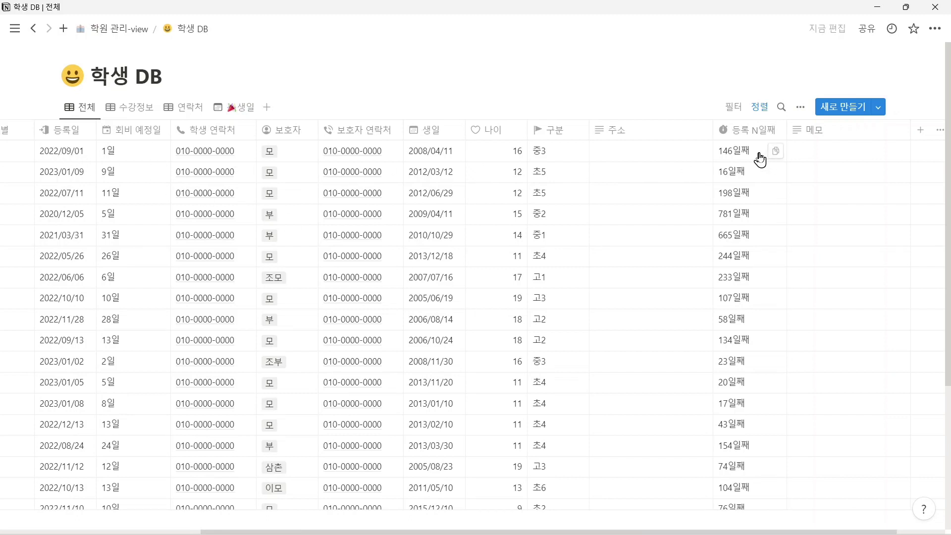
click(71, 157)
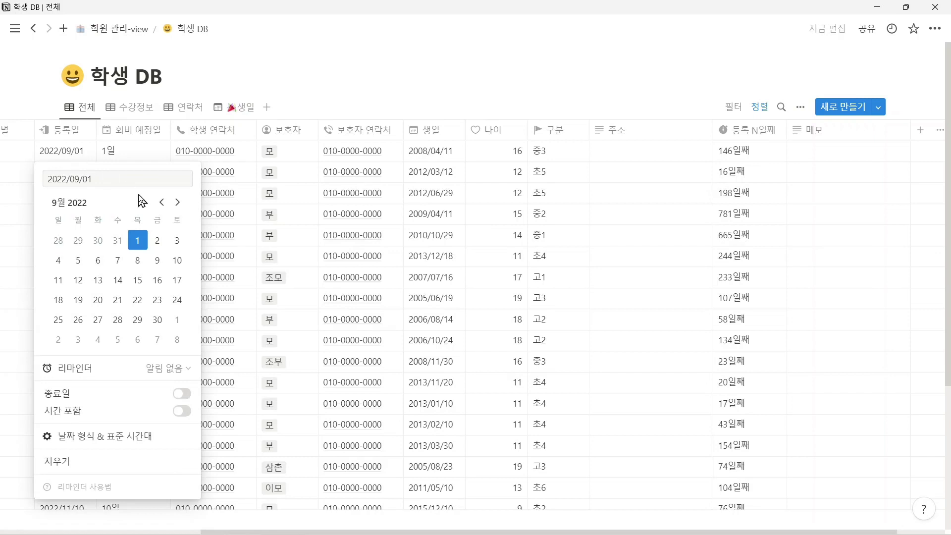
click(161, 202)
click(161, 202)
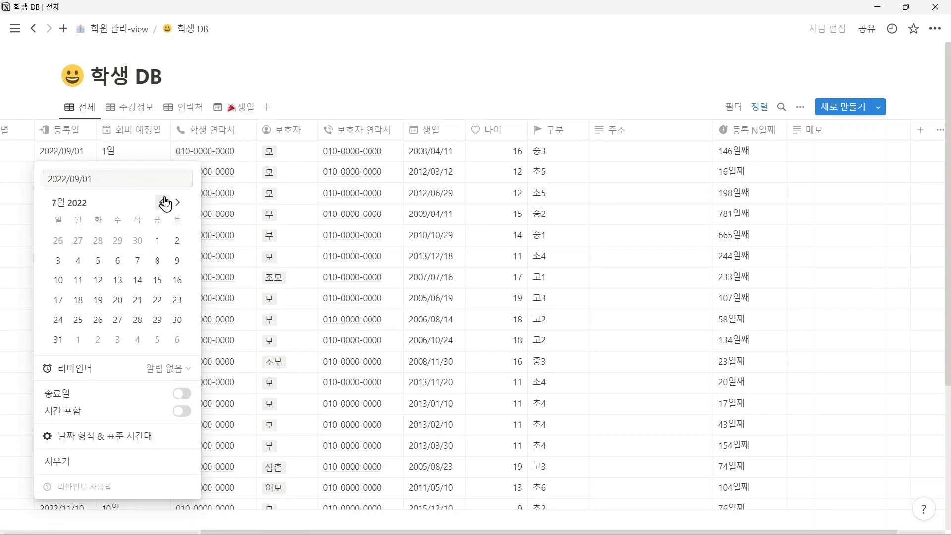
click(164, 245)
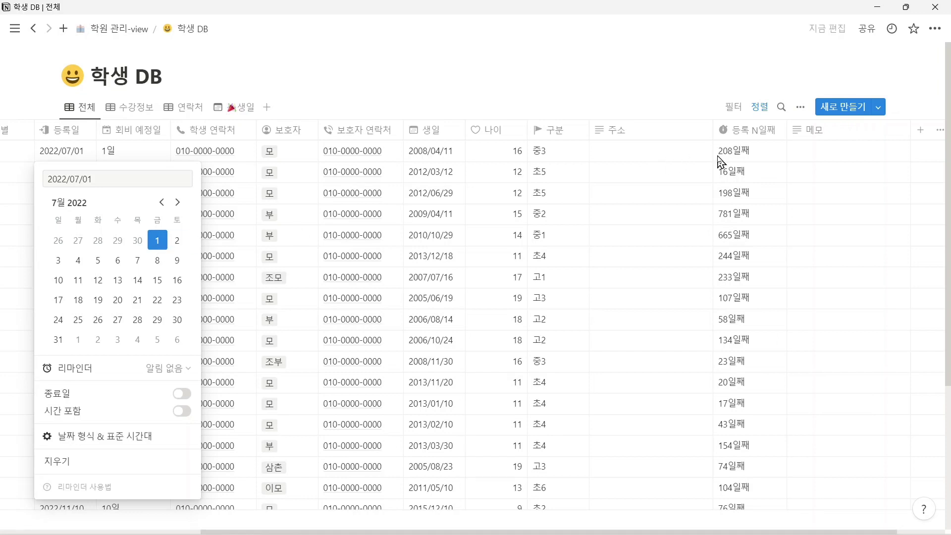
click(177, 321)
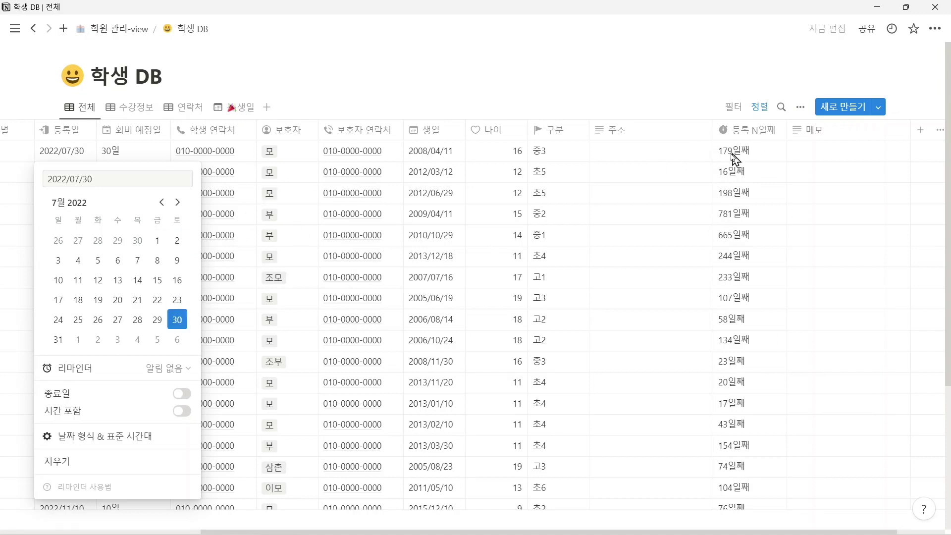
key(Escape)
Look at the first student's 메모 cell and switch the database to the 수강정보 view
click(843, 160)
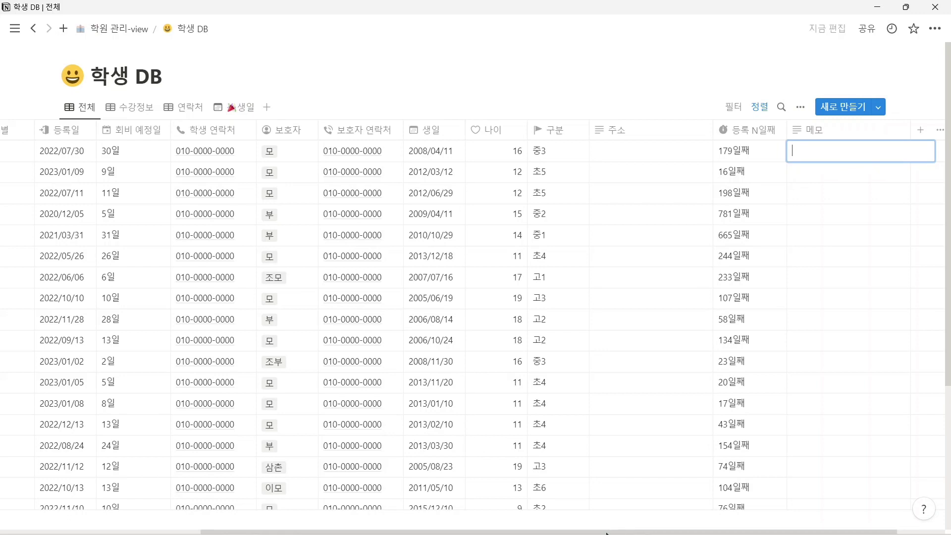
click(626, 531)
drag(630, 531, 694, 530)
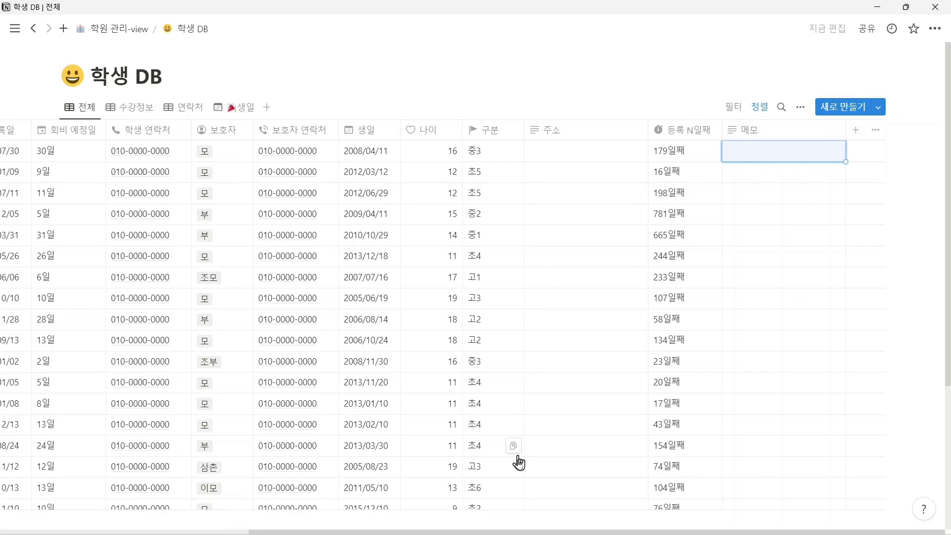
drag(537, 528, 278, 520)
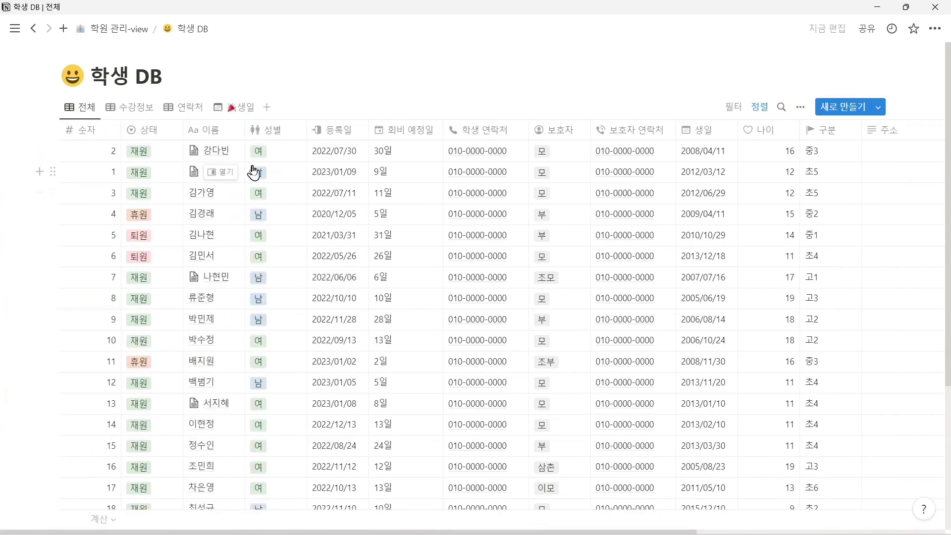
click(134, 113)
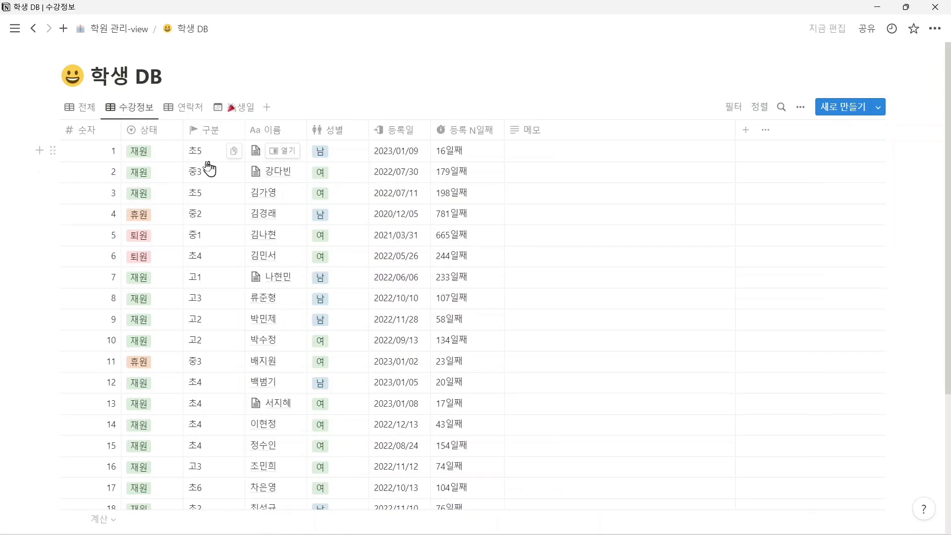
Look through the 연락처 and 생일 views of the 학생 DB and return to the 학원 관리-view page
click(192, 115)
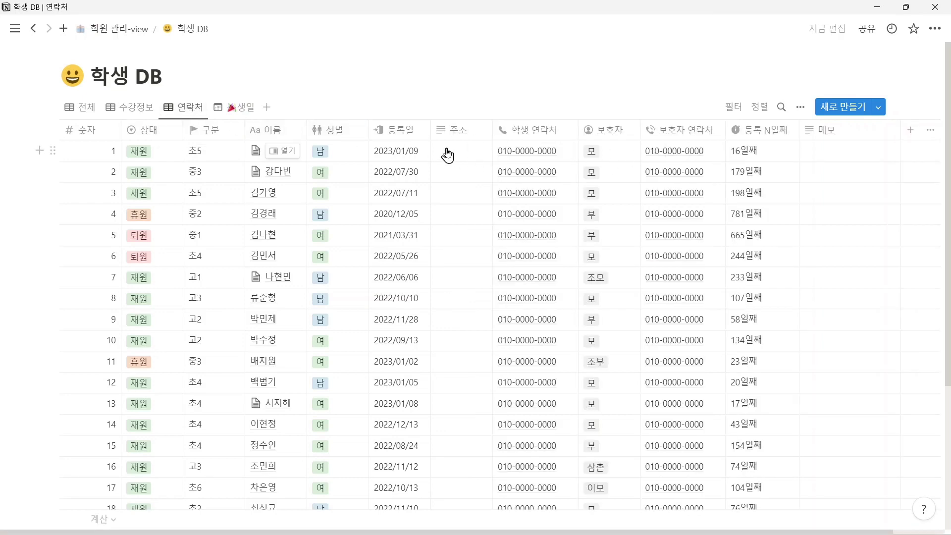
click(237, 115)
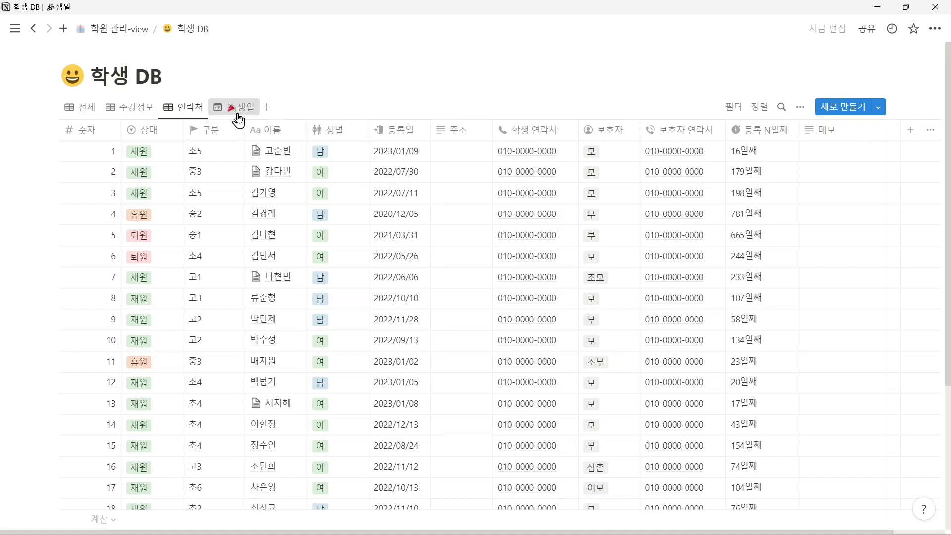
click(133, 31)
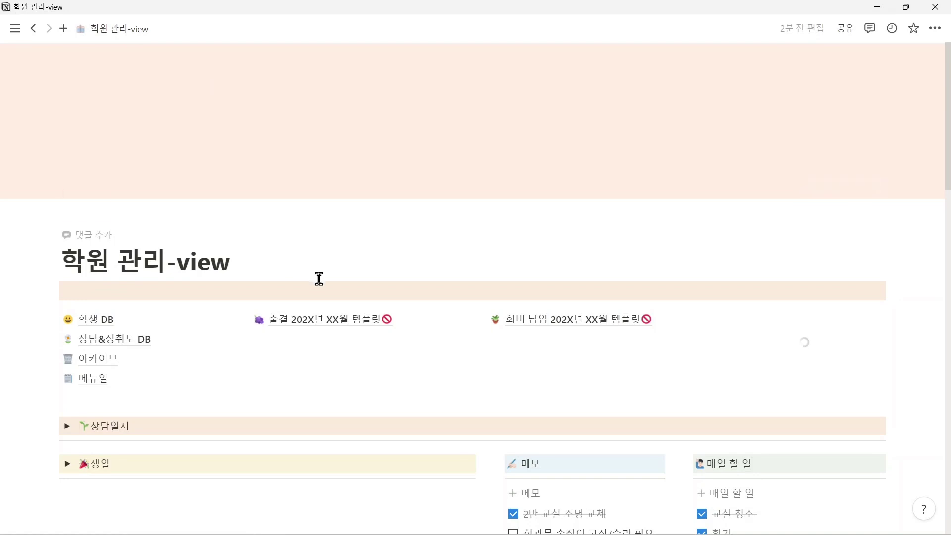
Open the 출결 202X년 XX월 템플릿 page and examine its 출석부 and 원본 tables
scroll(317, 291, down, 3)
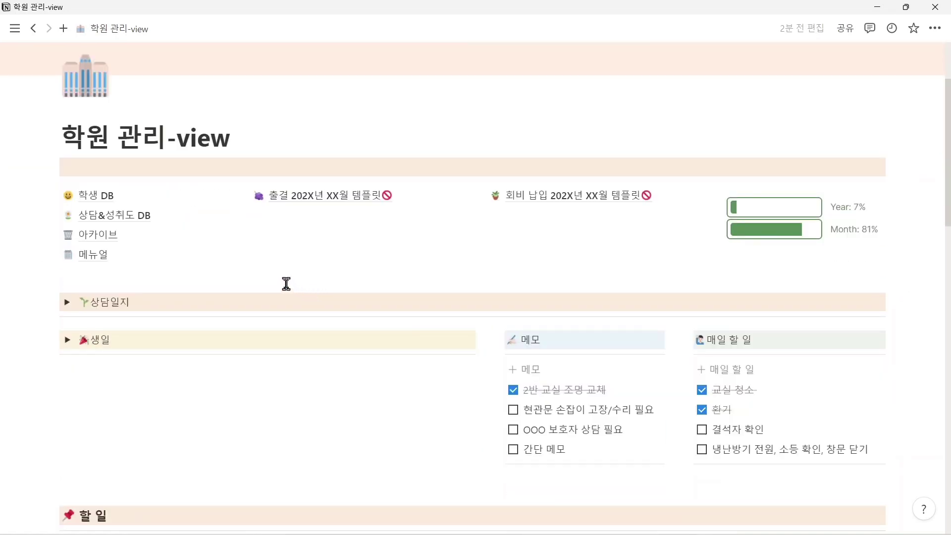
click(308, 198)
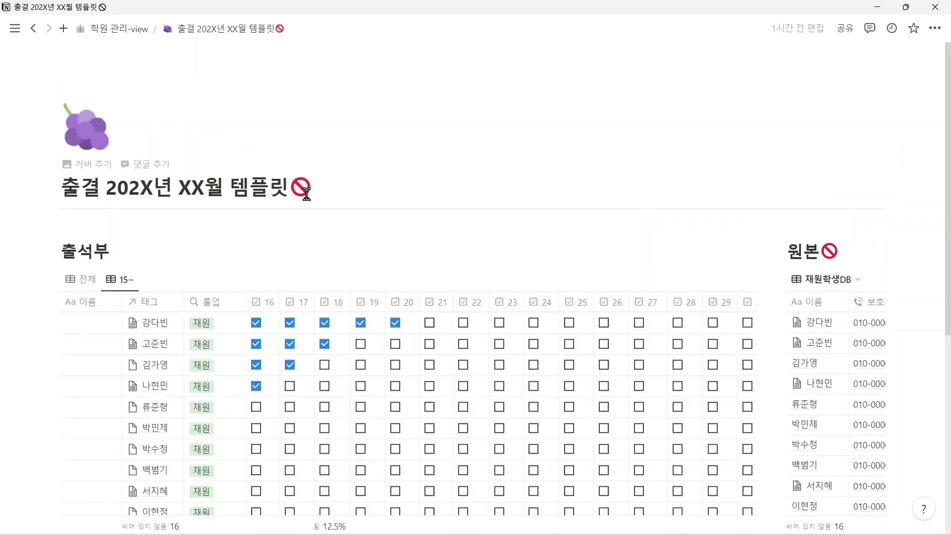
scroll(308, 195, down, 2)
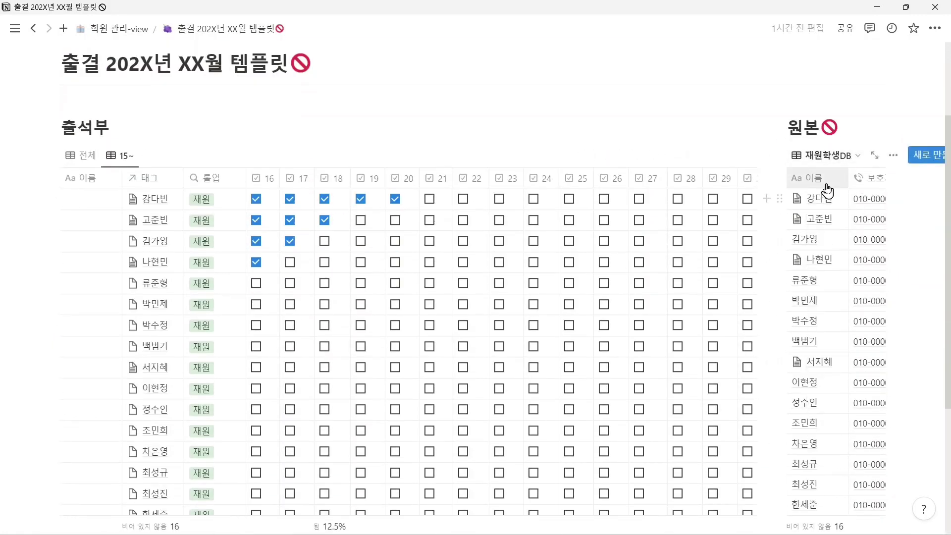
scroll(813, 446, down, 1)
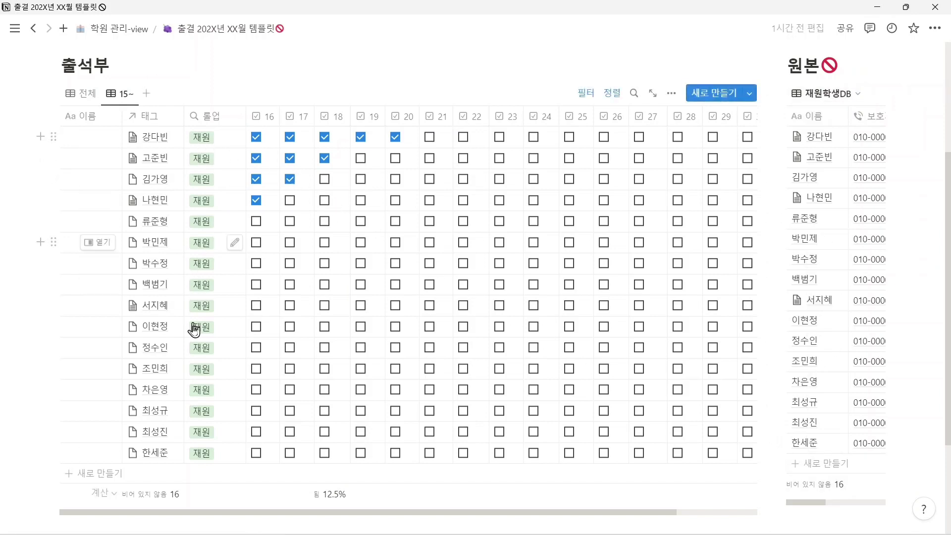
Mark attendance on day 16 for the fifth and sixth students and on day 17 for the fourth through seventh students
click(256, 221)
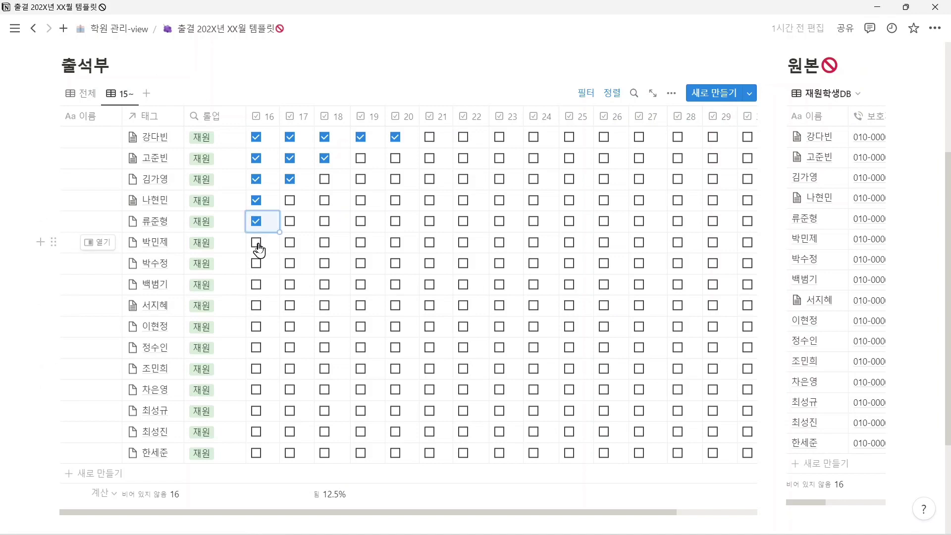
click(256, 242)
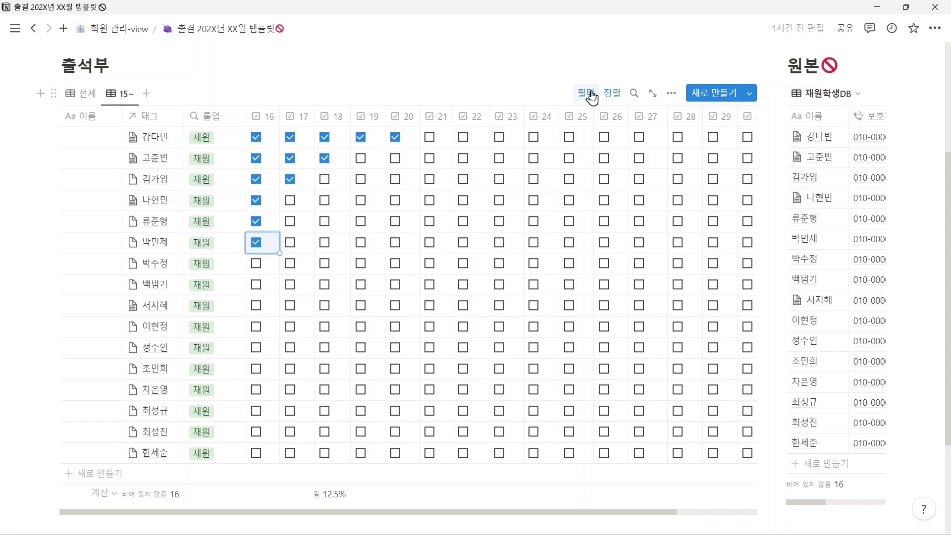
click(290, 200)
click(290, 221)
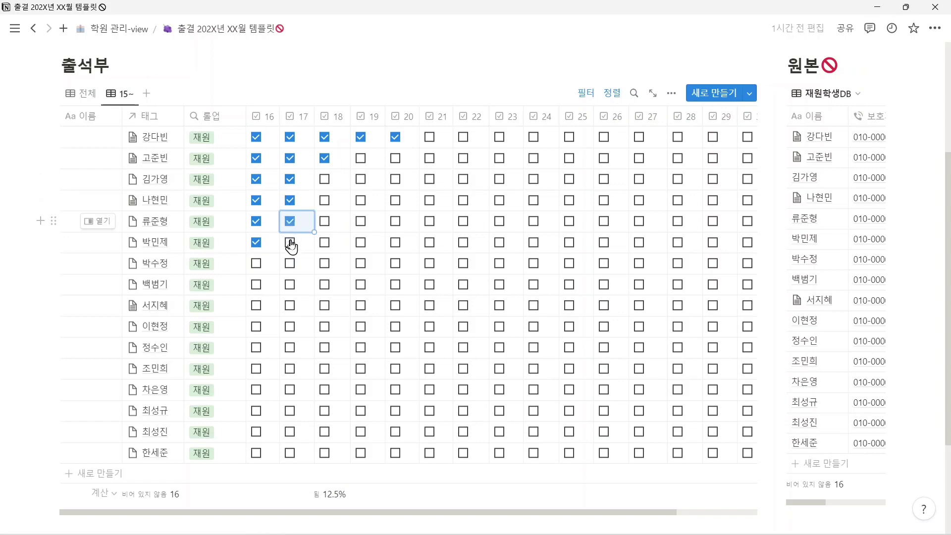
click(291, 243)
click(290, 263)
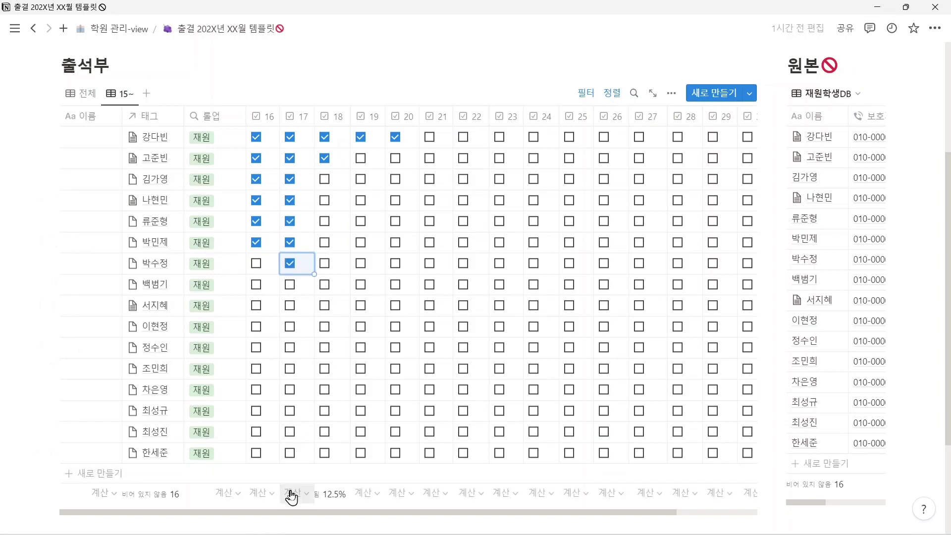
Show the 체크 표시된 비율(%) calculation under the day 17 column and widen that column slightly
click(292, 494)
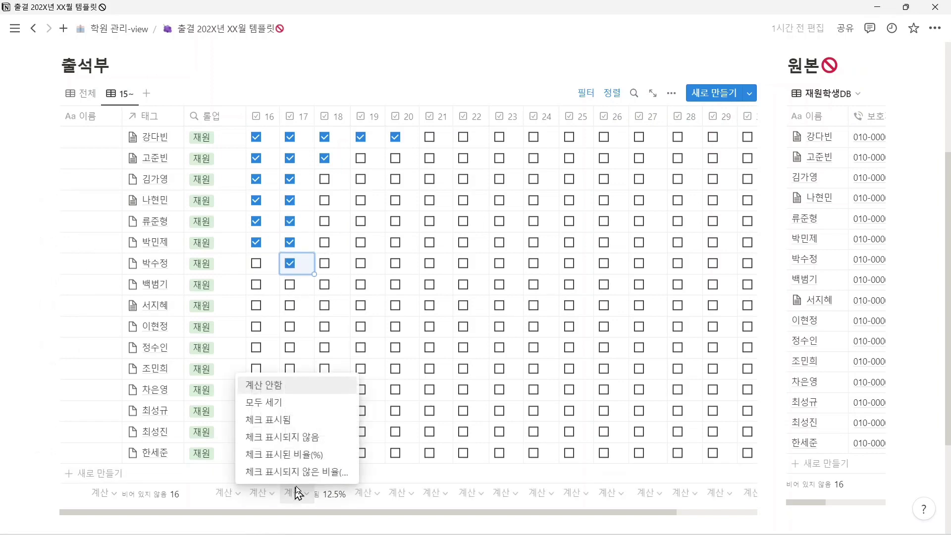
click(316, 456)
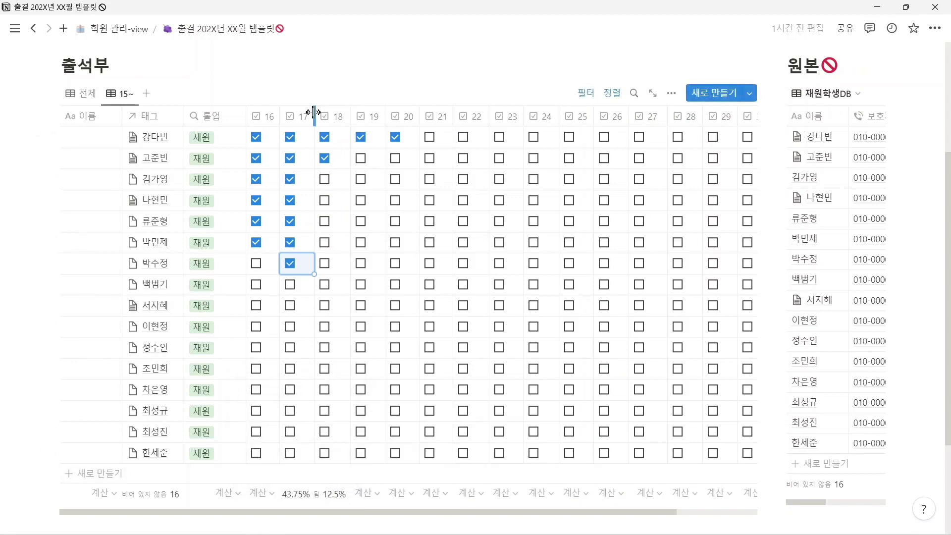
drag(313, 113, 319, 113)
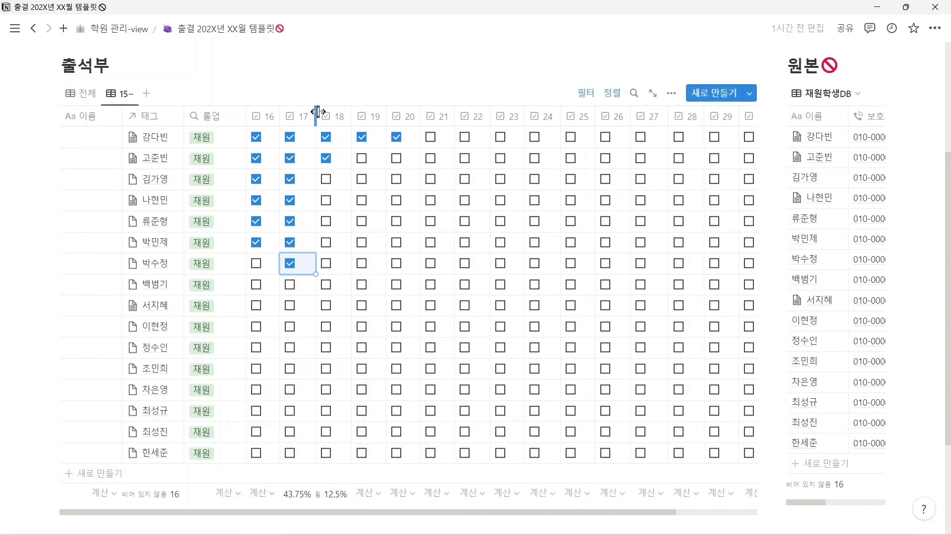
Mark attendance on day 17 for the last four students in the 출석부 table
click(290, 391)
click(290, 412)
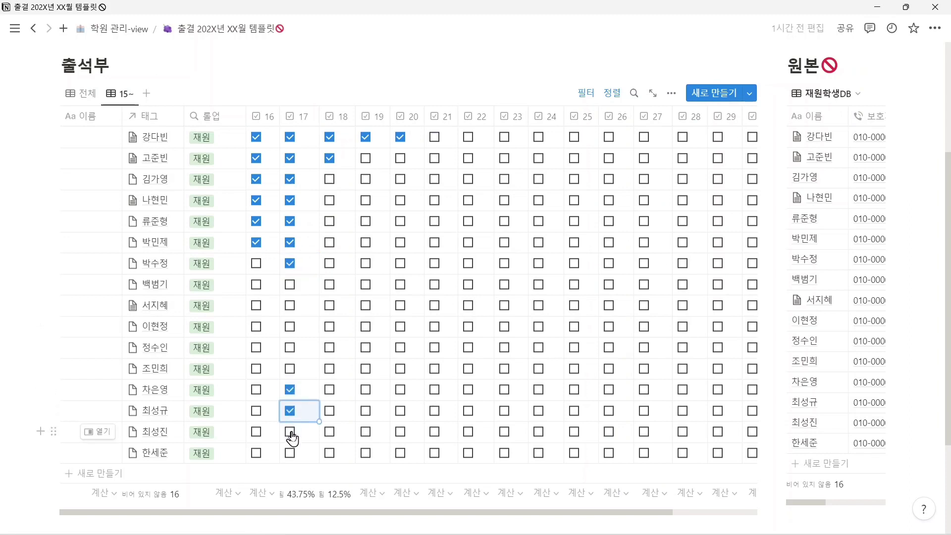
click(290, 432)
click(291, 454)
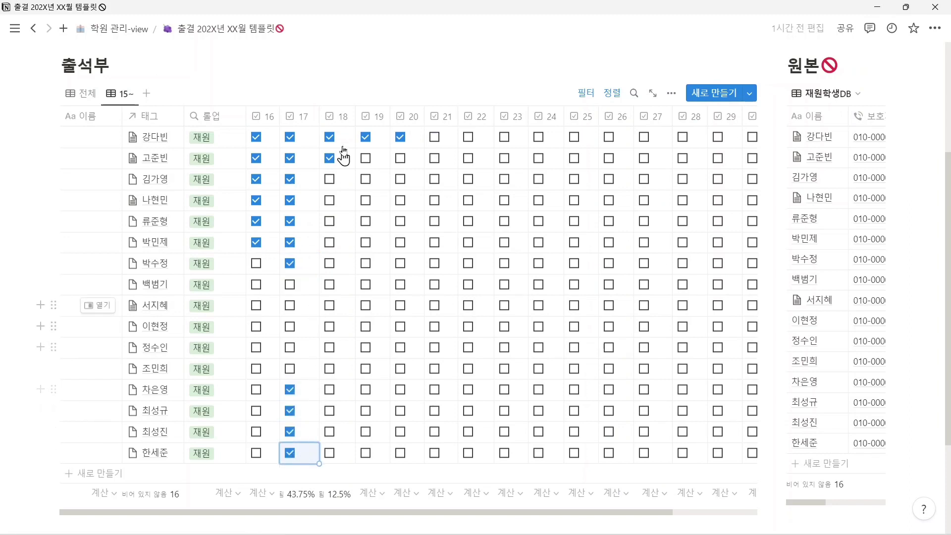
click(331, 89)
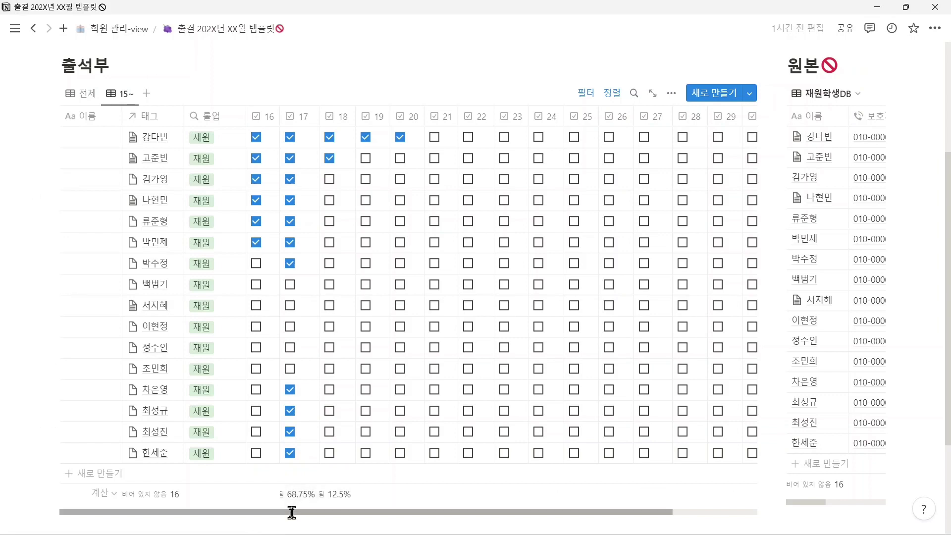
Examine the 출석부 day columns up to 31 in the 15~ view, and those in the 전체 view
drag(291, 512, 356, 503)
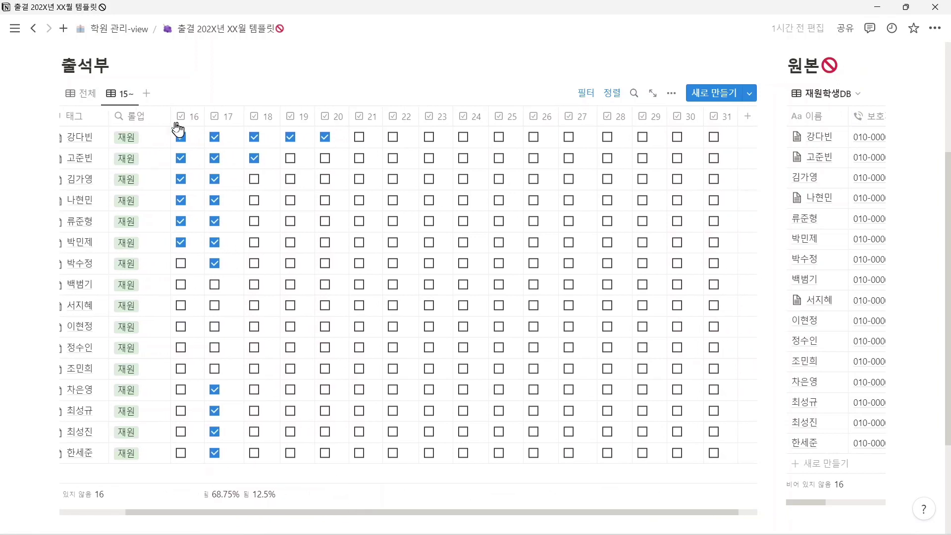
click(81, 93)
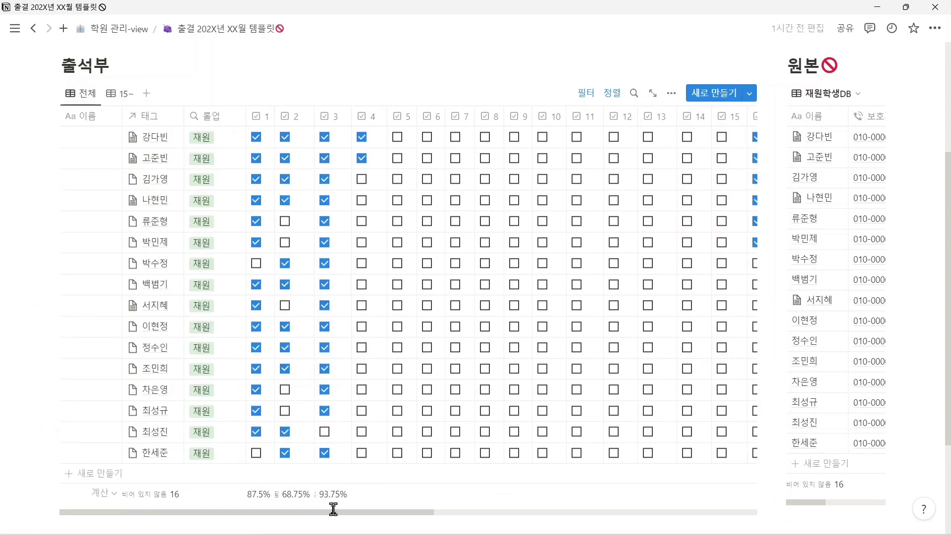
drag(332, 509, 410, 515)
scroll(395, 431, up, 3)
scroll(413, 455, down, 2)
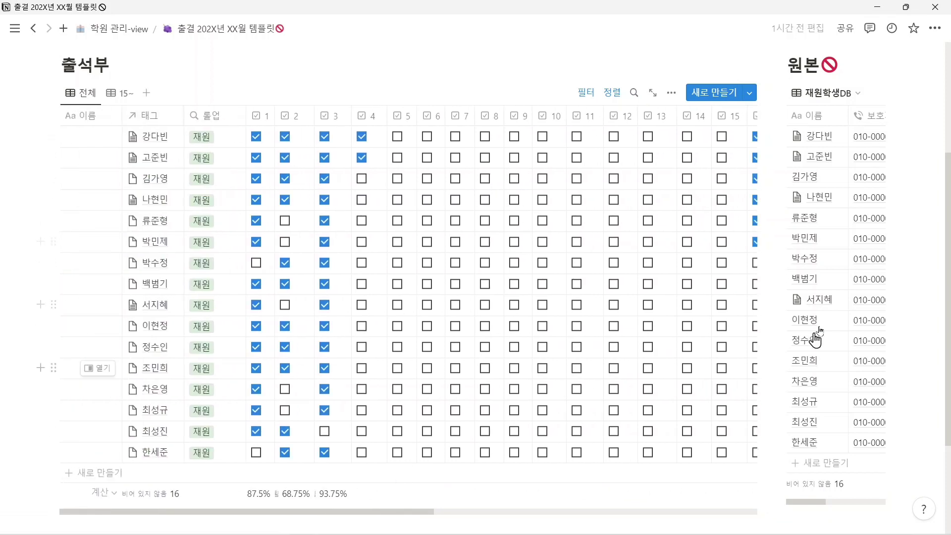
Open the 회비 납입 202X년 XX월 템플릿 page from 학원 관리-view and hide the filter bar of the 회비 내역 table
click(118, 31)
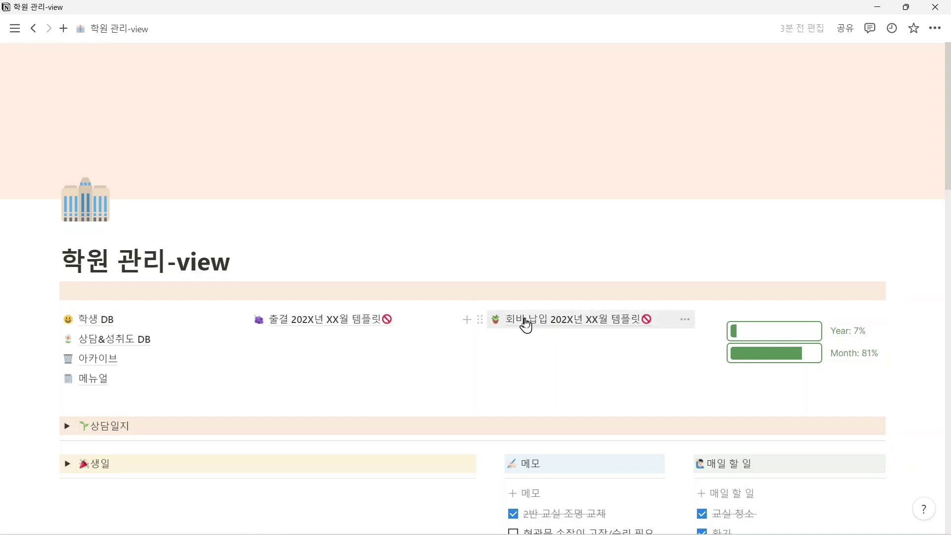
click(568, 326)
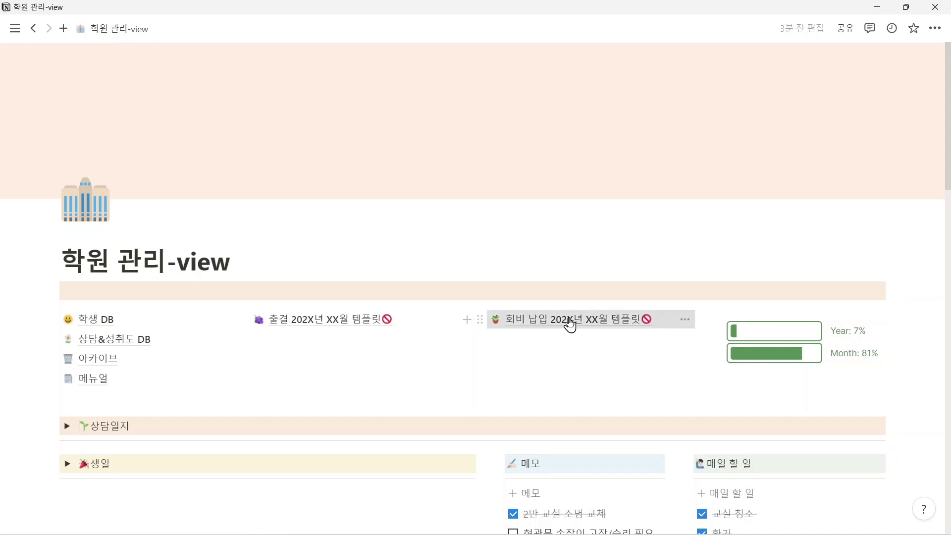
scroll(426, 279, down, 5)
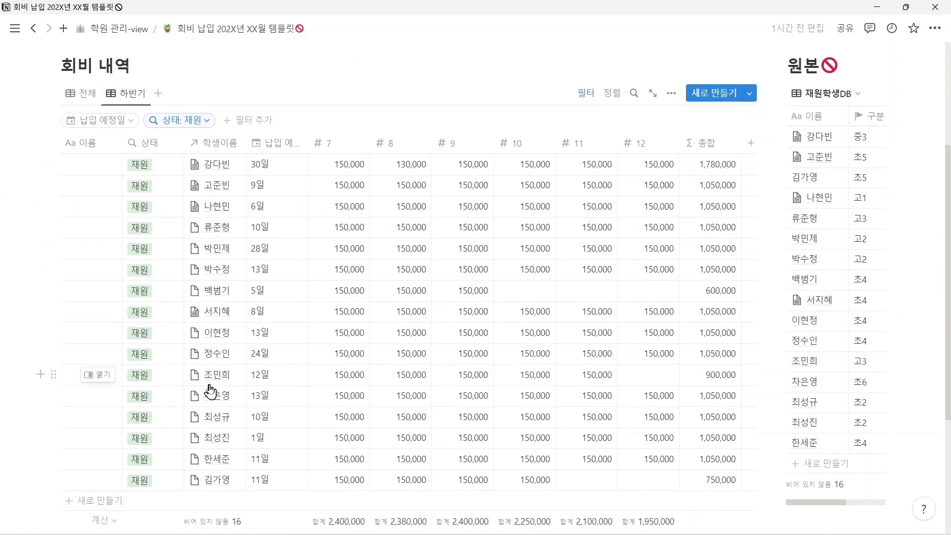
click(587, 93)
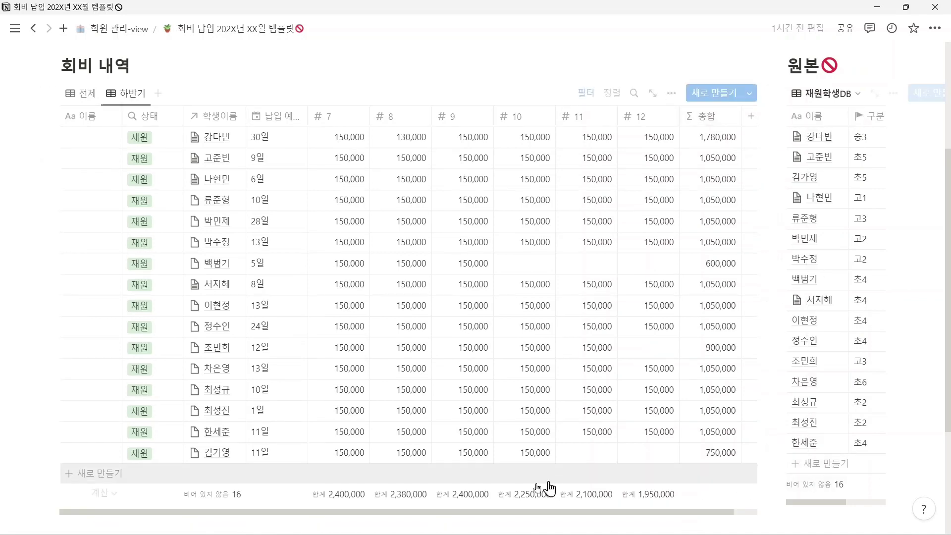
Enter 130000 as the seventh student's payment in the month 10 column of the 회비 내역 table
click(529, 262)
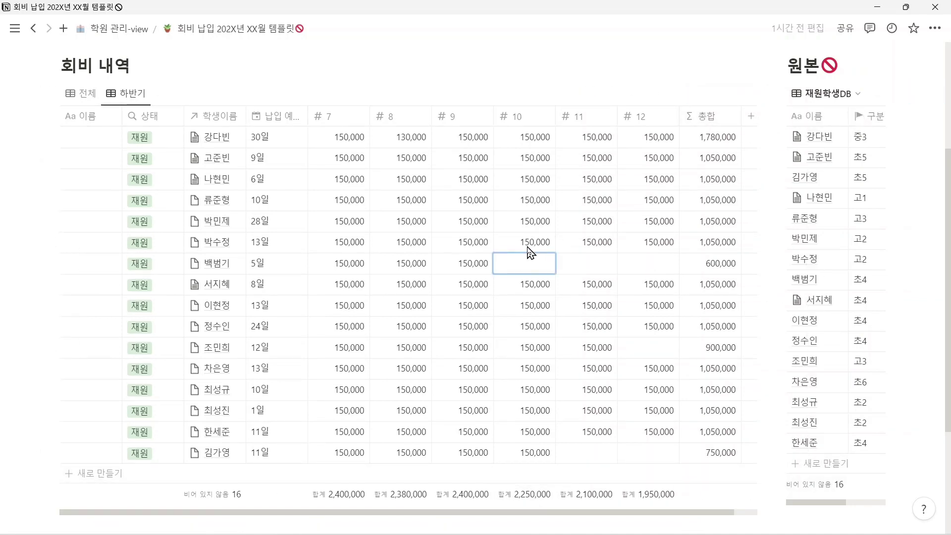
text(130000)
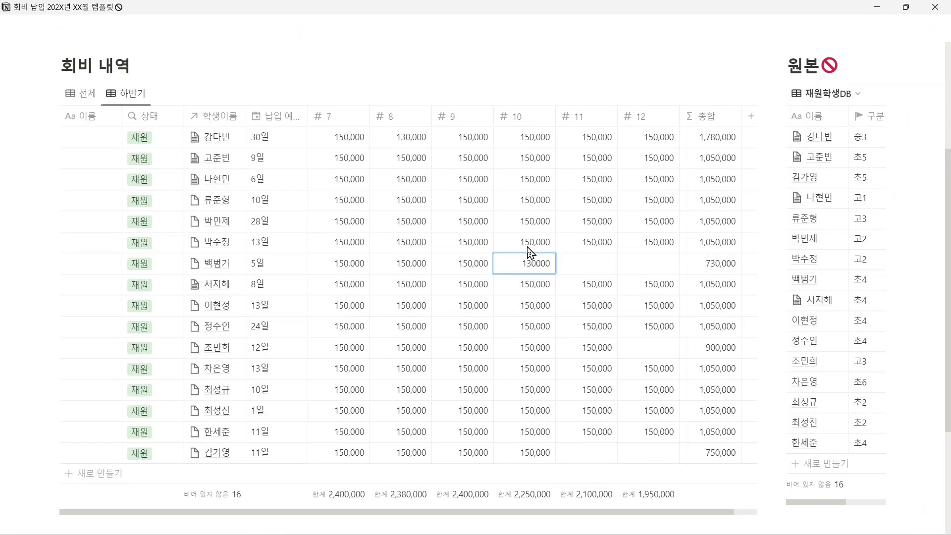
key(Return)
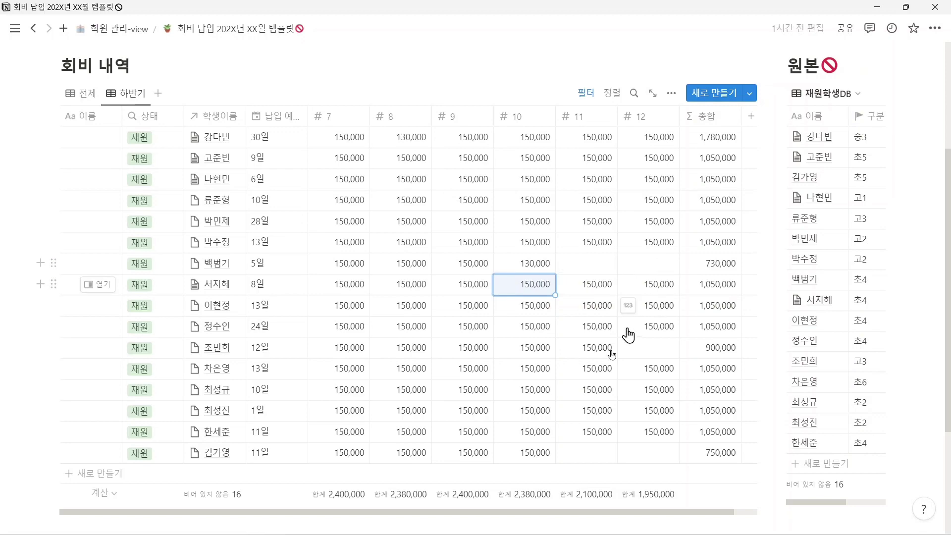
Examine the 전체 view of the 회비 내역 table across its monthly columns through 총합
click(81, 93)
scroll(273, 297, down, 1)
drag(459, 505, 475, 507)
scroll(475, 507, right, 6)
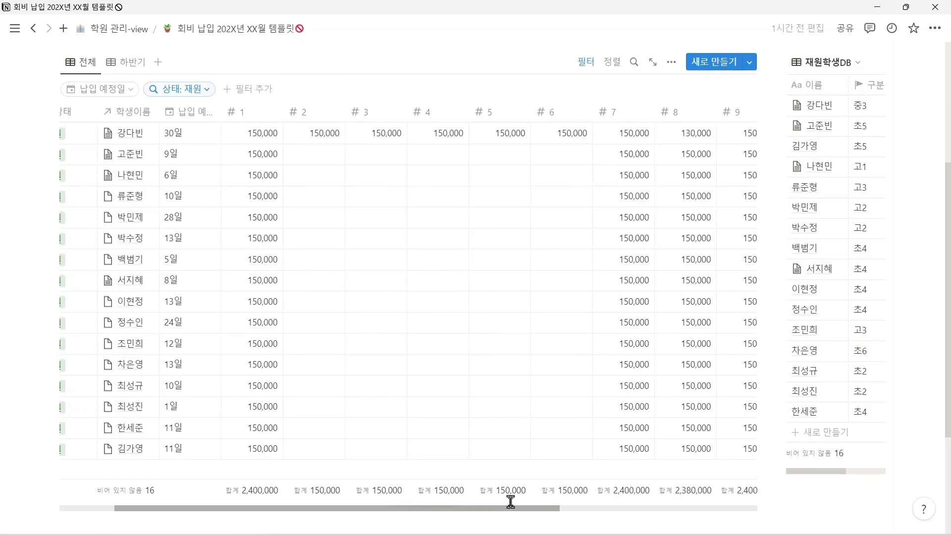
scroll(570, 495, right, 2)
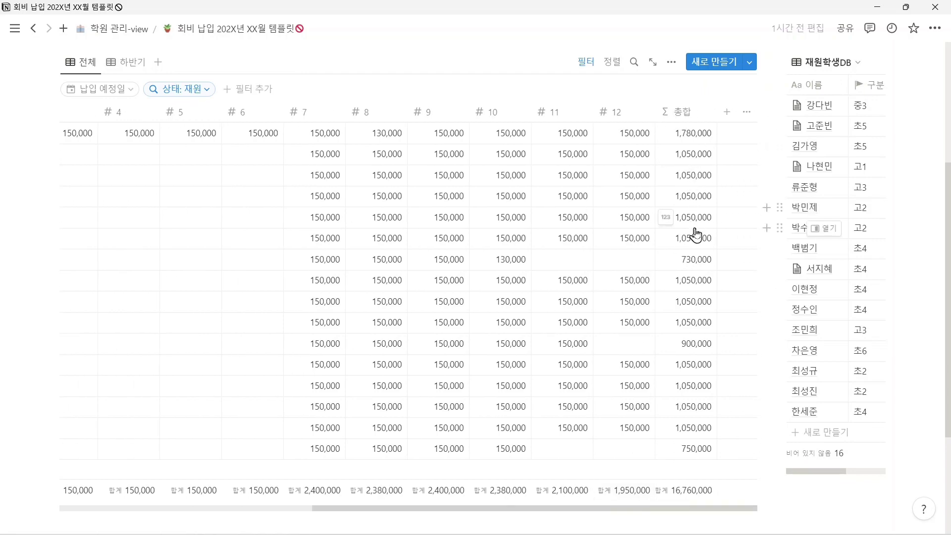
Review the 성취도 DB and 상담 일지 tables on the 상담&성취도 DB page and return to 학원 관리-view
key(ctrl+bracketleft)
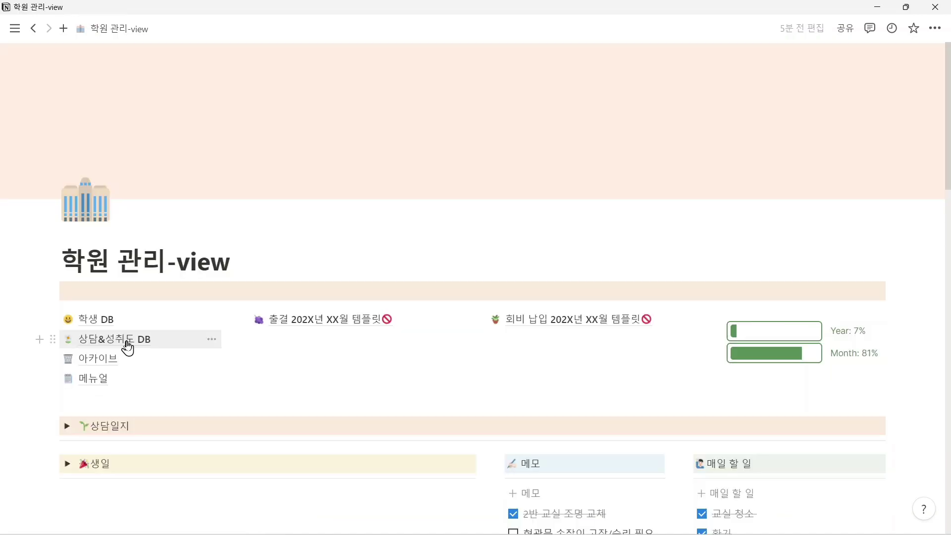
click(128, 347)
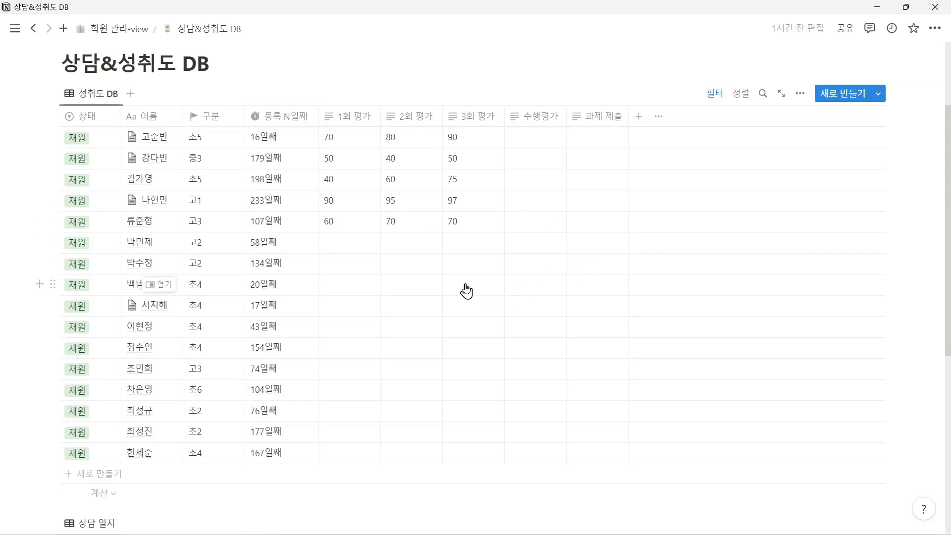
scroll(469, 283, down, 3)
scroll(473, 281, up, 3)
scroll(473, 280, down, 4)
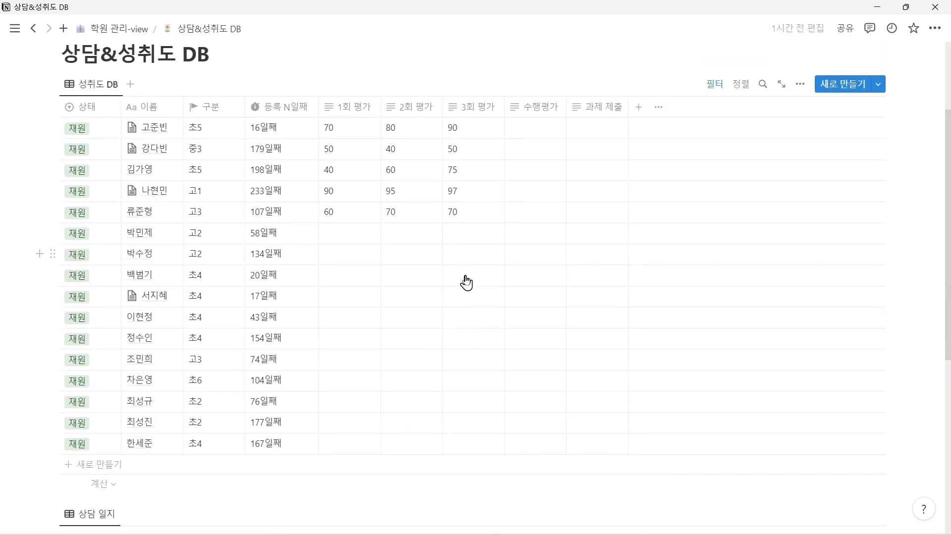
scroll(468, 274, down, 1)
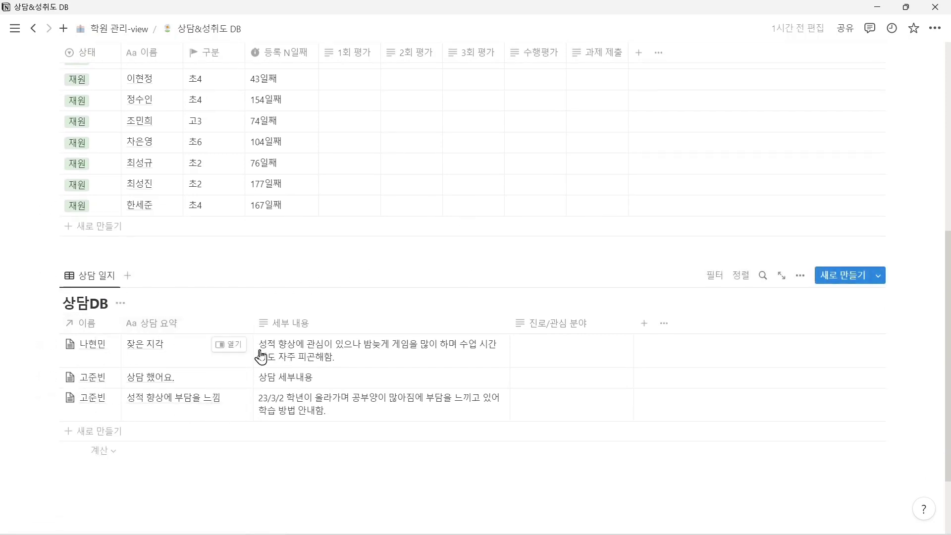
click(128, 31)
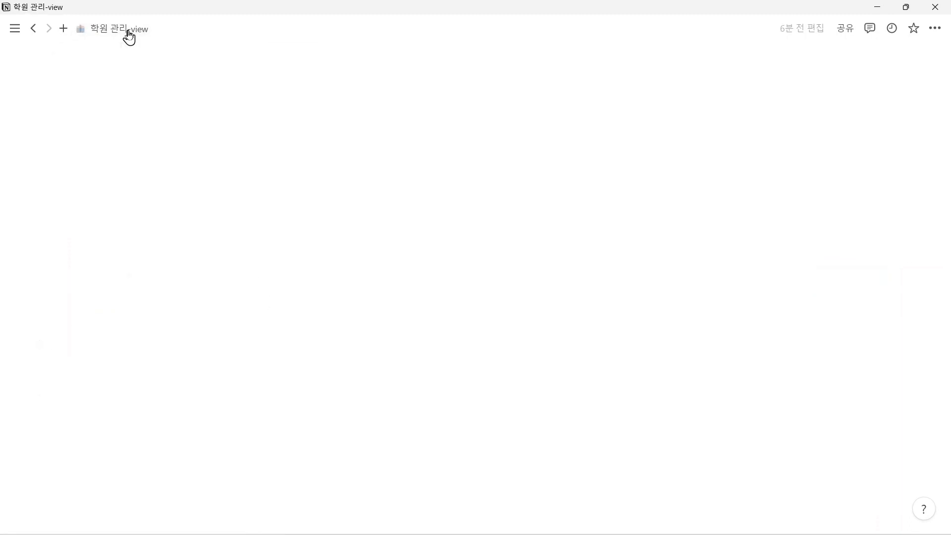
scroll(318, 260, down, 2)
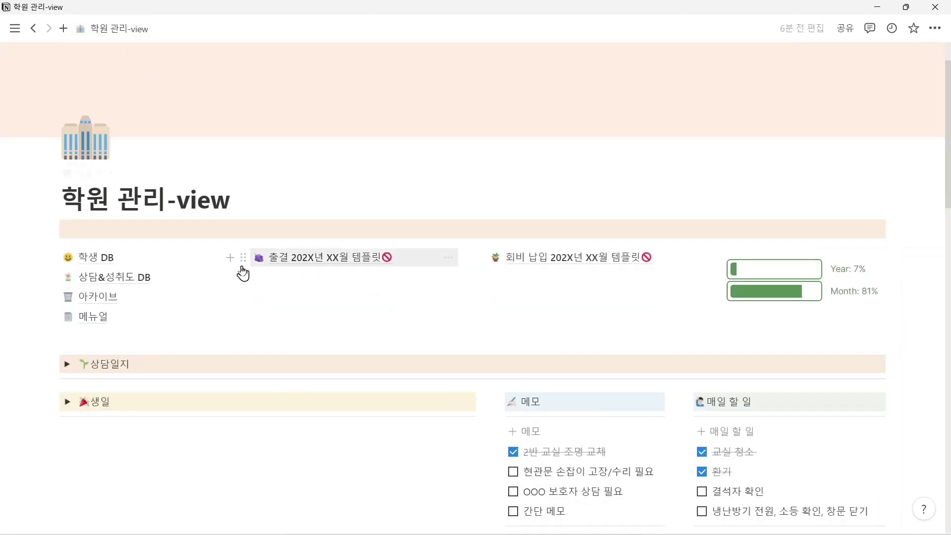
View the 아카이브 page and return to 학원 관리-view
scroll(236, 267, down, 2)
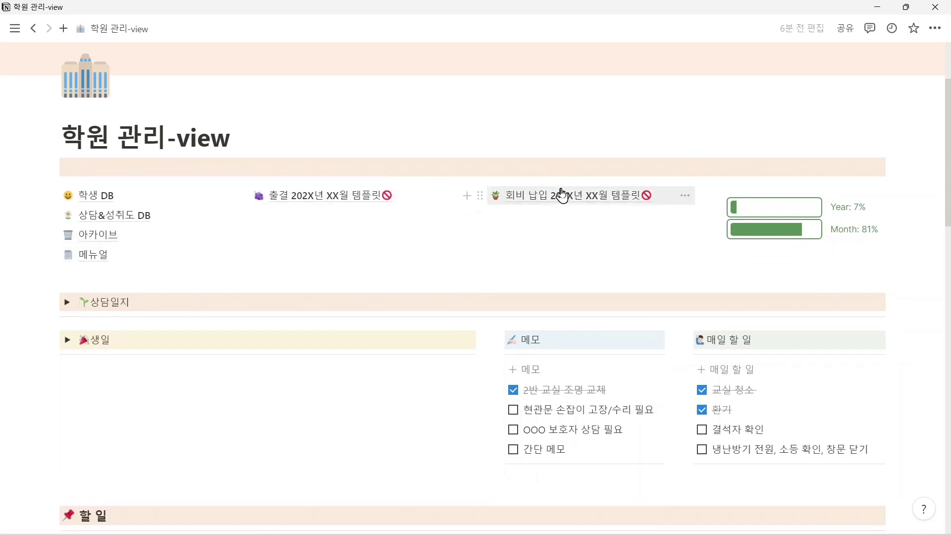
click(104, 236)
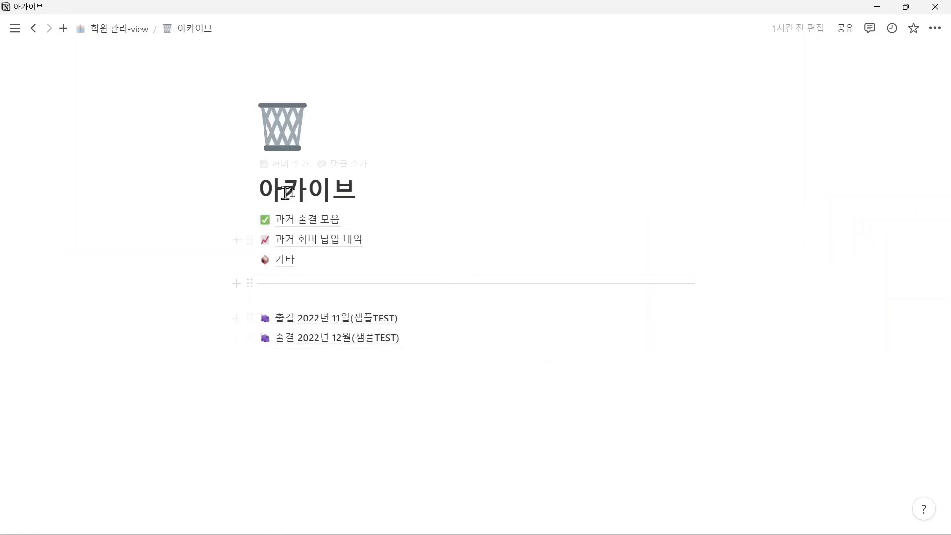
click(119, 32)
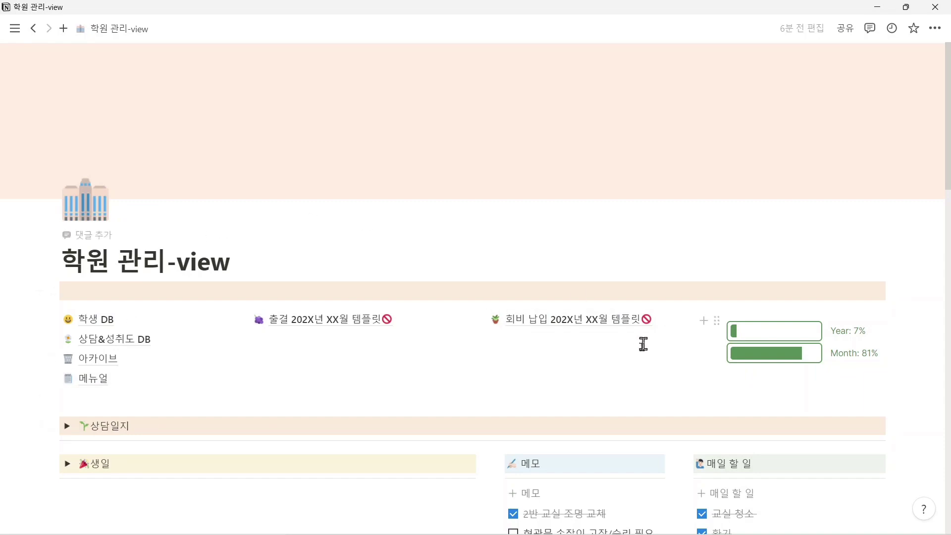
Expand the 상담일지 toggle and open the first student's card in the 상담 갤러리 view
scroll(430, 360, down, 1)
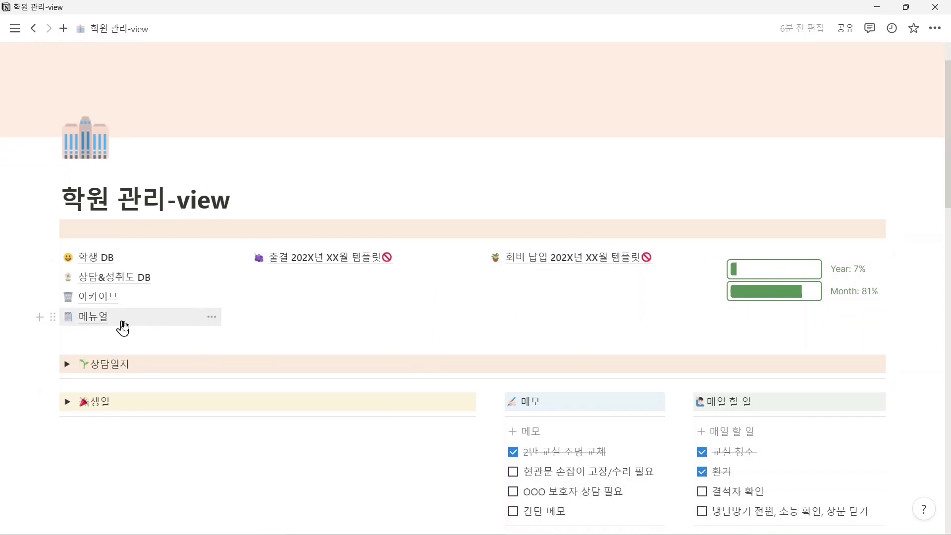
scroll(298, 314, down, 1)
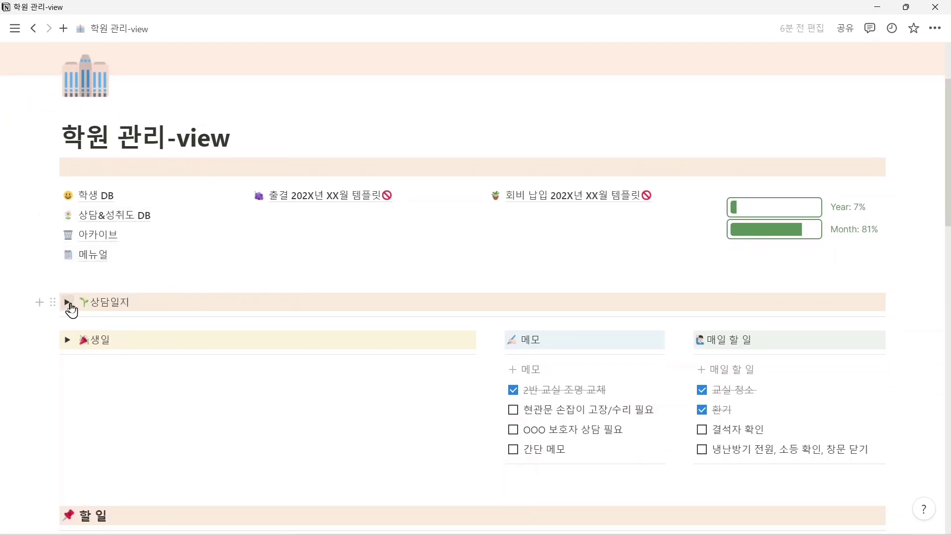
click(68, 303)
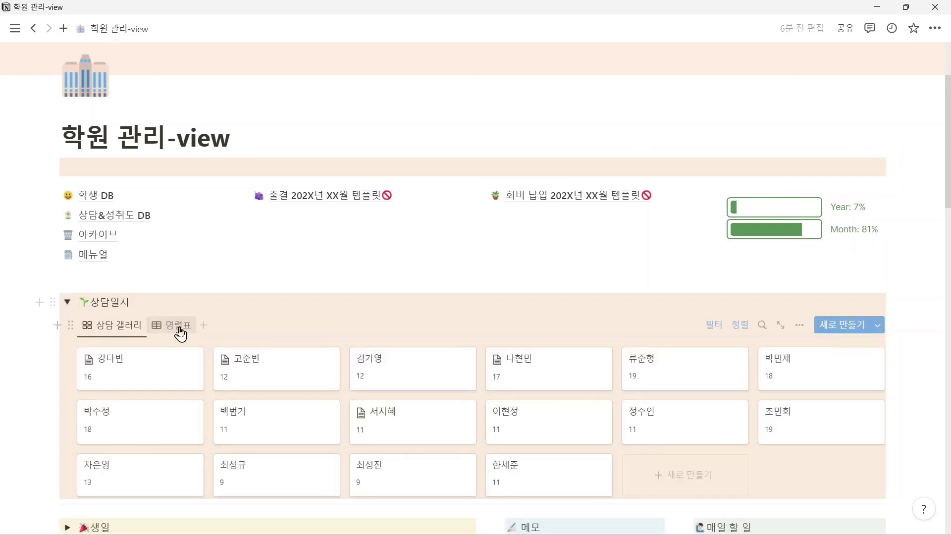
scroll(181, 334, down, 1)
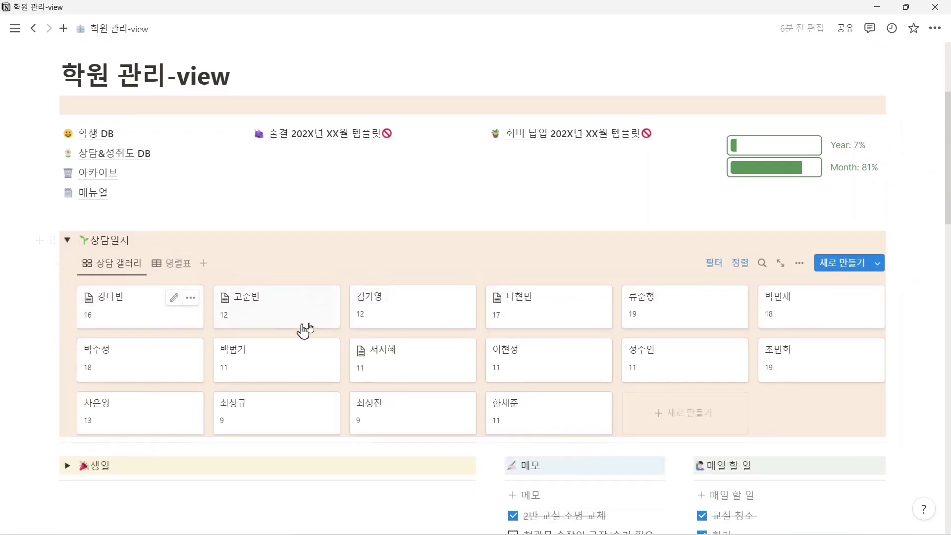
click(136, 314)
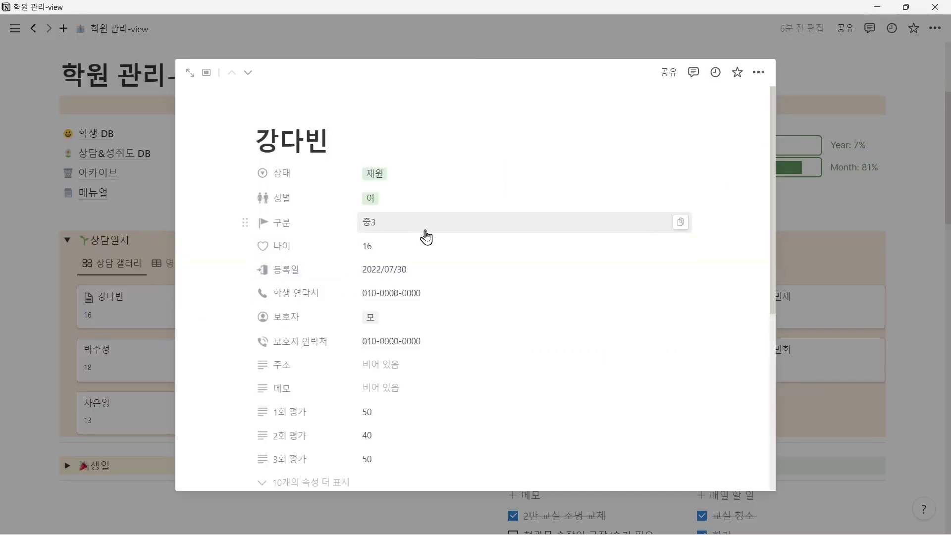
Add a 상담DB row on the student's page with 상담 요약 "오늘 상담했습니다. 2/20" and 세부 내용 "상담 끝", and close the page
scroll(429, 241, down, 1)
mouse_move(433, 242)
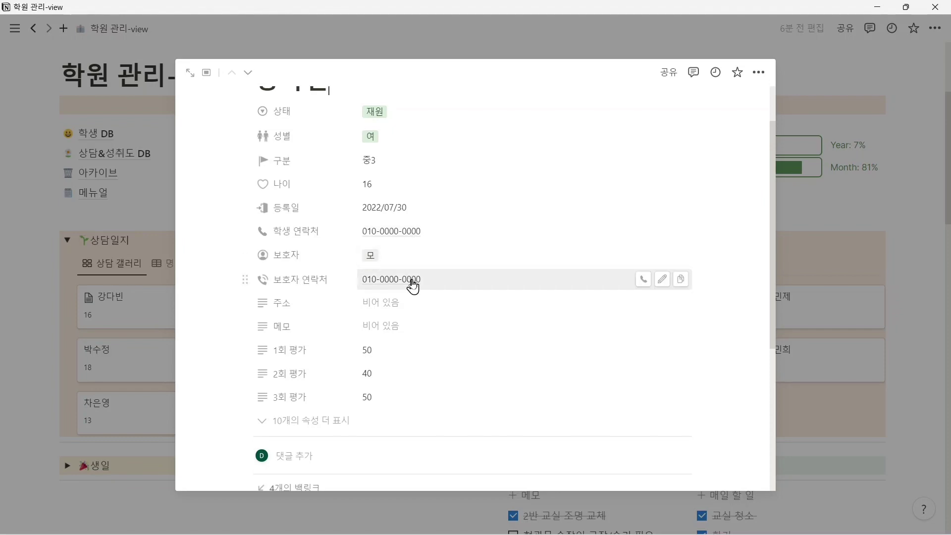
scroll(411, 287, down, 2)
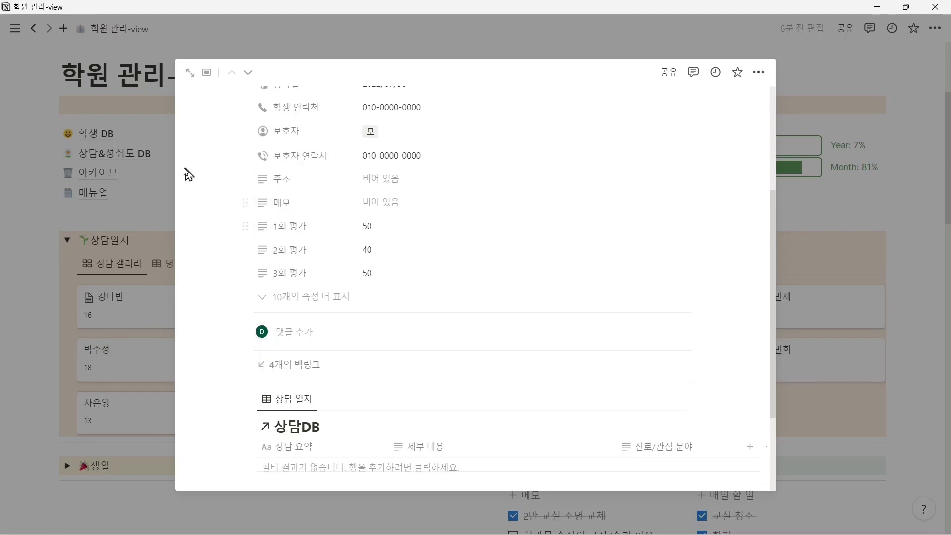
scroll(418, 254, down, 1)
scroll(419, 253, down, 1)
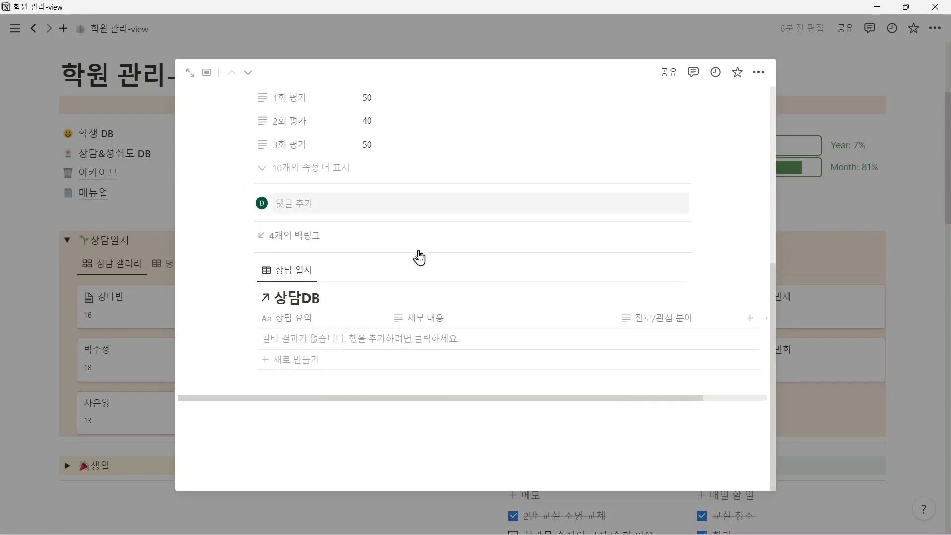
click(266, 368)
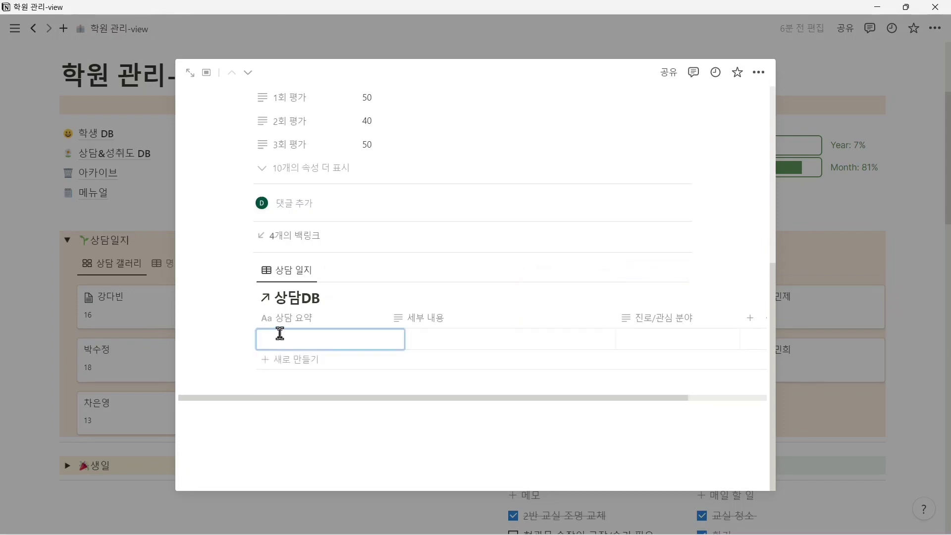
text(오늘)
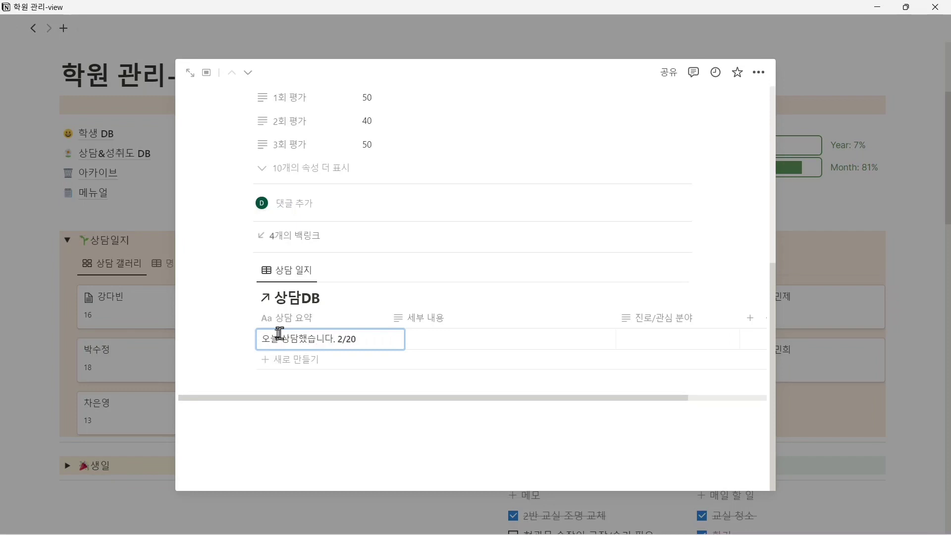
text(상담했습니다. 2/20)
key(Escape)
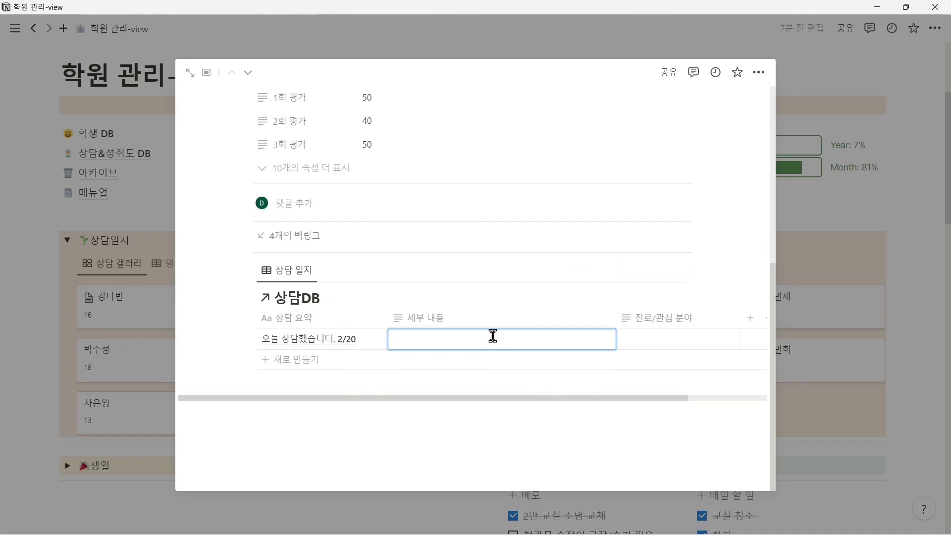
text(상담 끝)
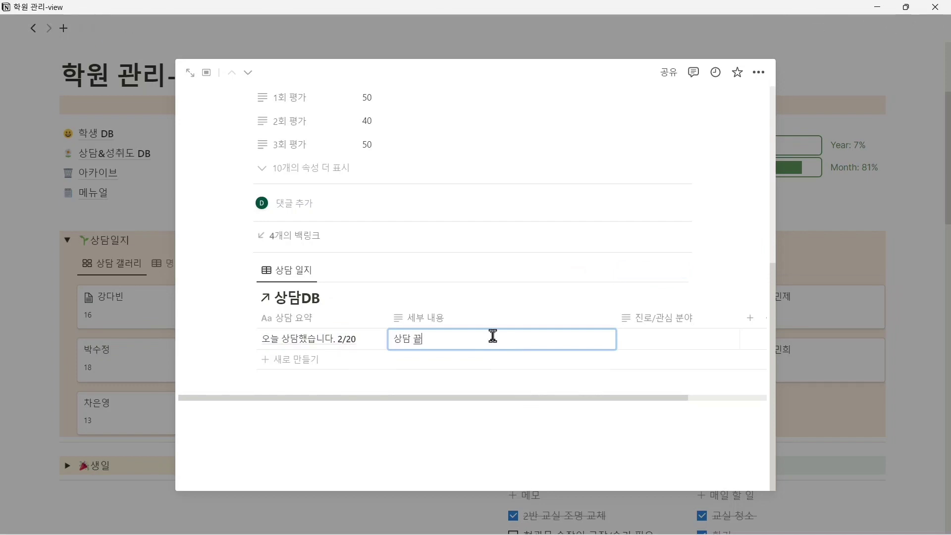
key(Escape)
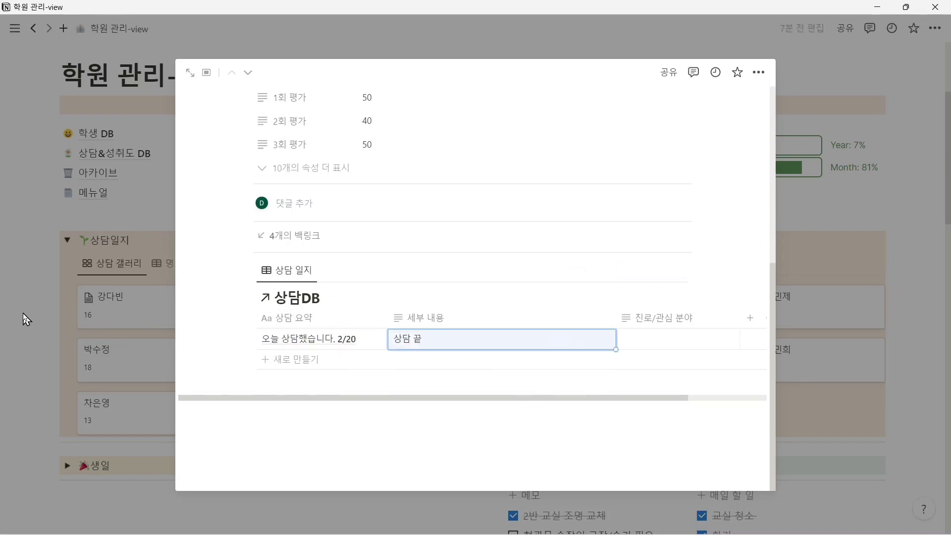
click(37, 303)
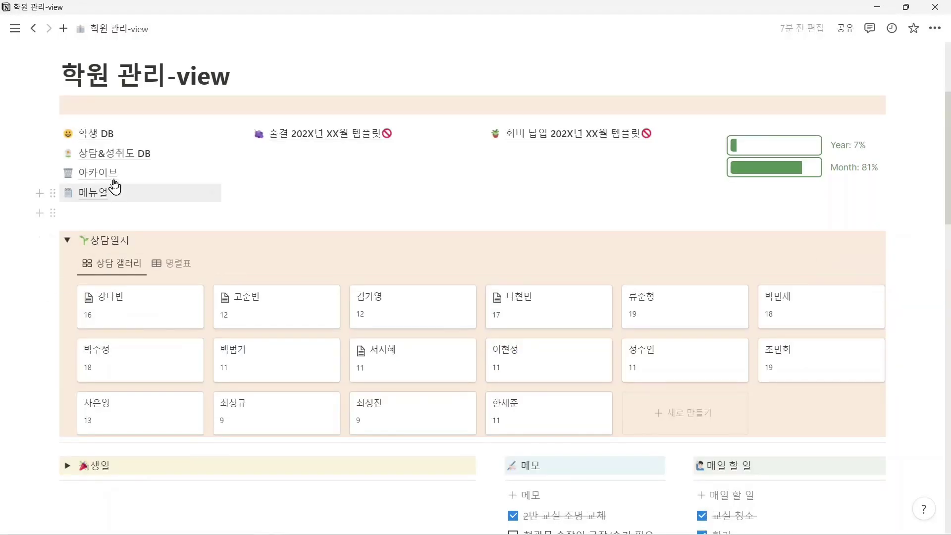
Check the new counseling record in the 상담DB table on the 상담&성취도 DB page and return to 학원 관리-view
click(121, 157)
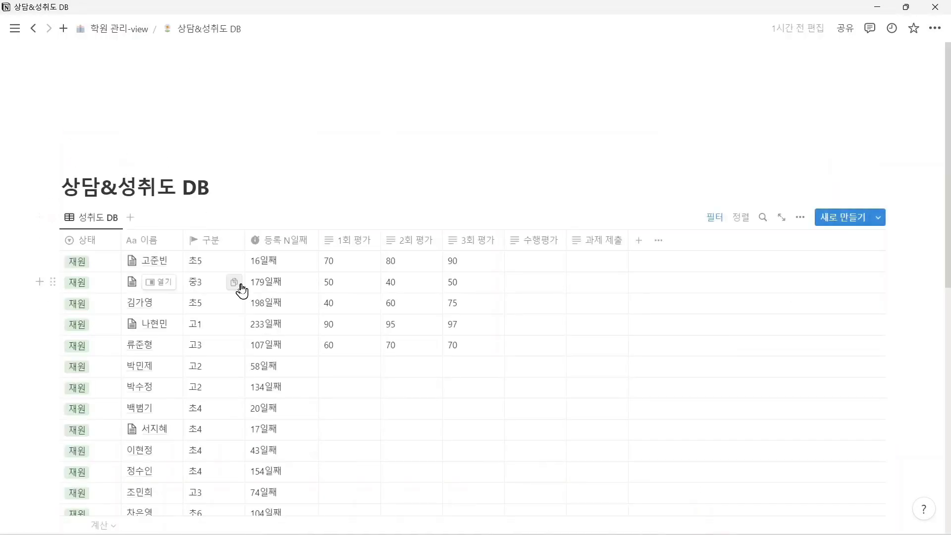
scroll(288, 322, down, 5)
scroll(288, 326, down, 3)
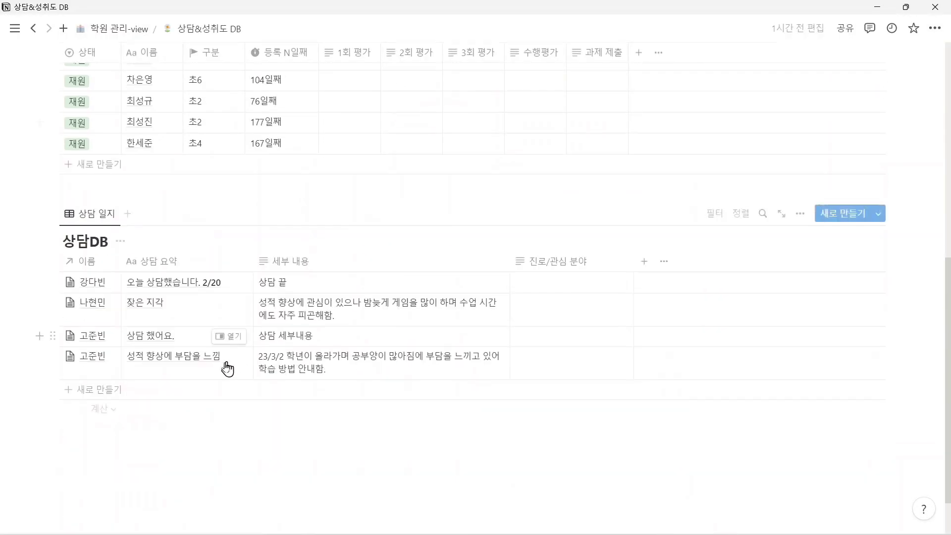
click(152, 284)
drag(144, 282, 153, 280)
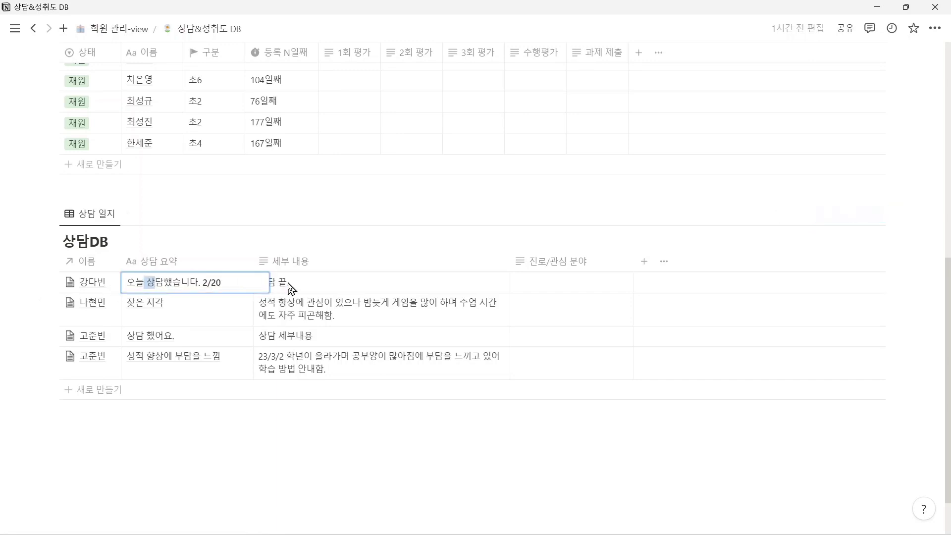
key(Escape)
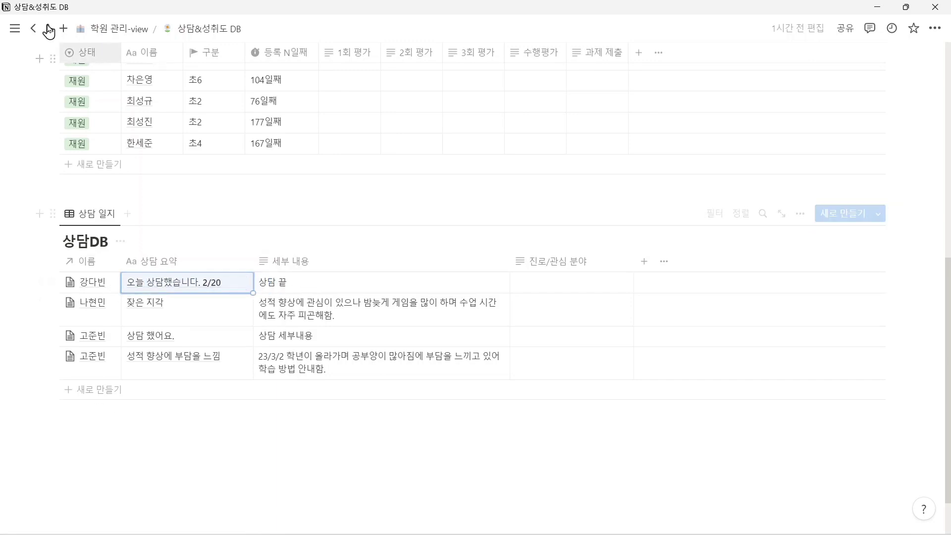
click(33, 28)
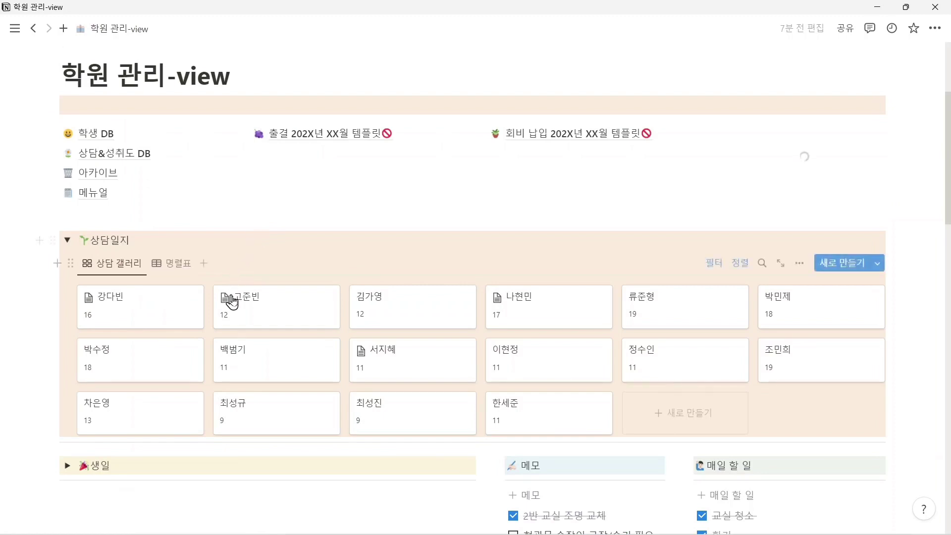
Open the third student's card in the 상담 갤러리 and apply the 상담 템플릿 to the page
click(413, 325)
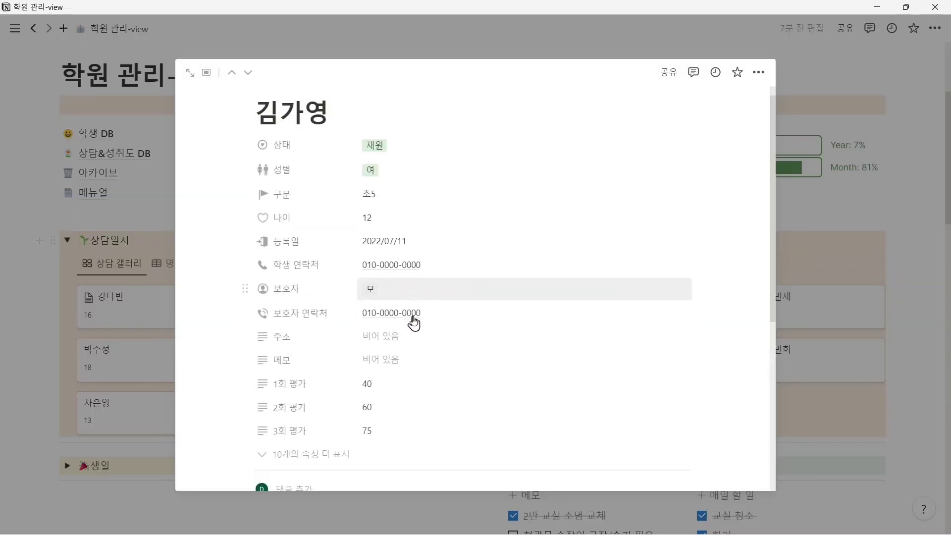
scroll(414, 325, down, 5)
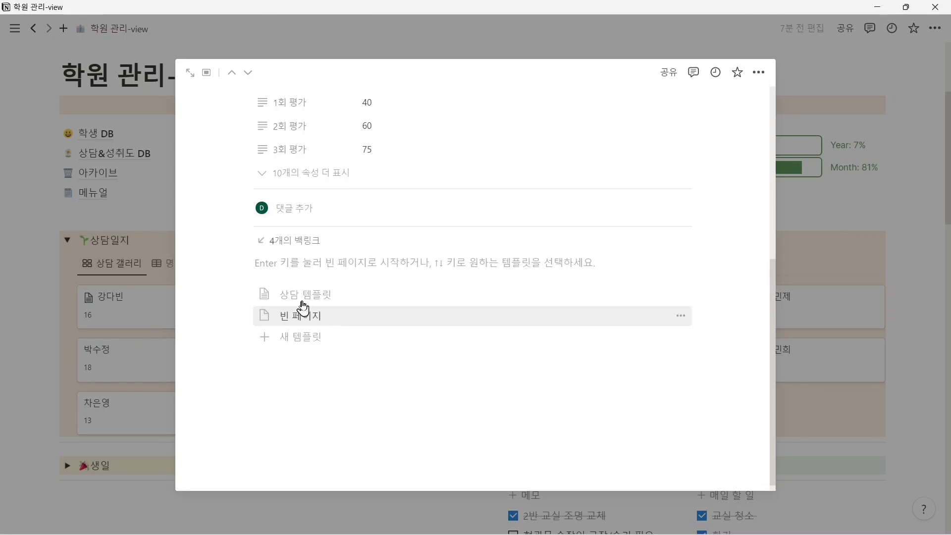
click(311, 296)
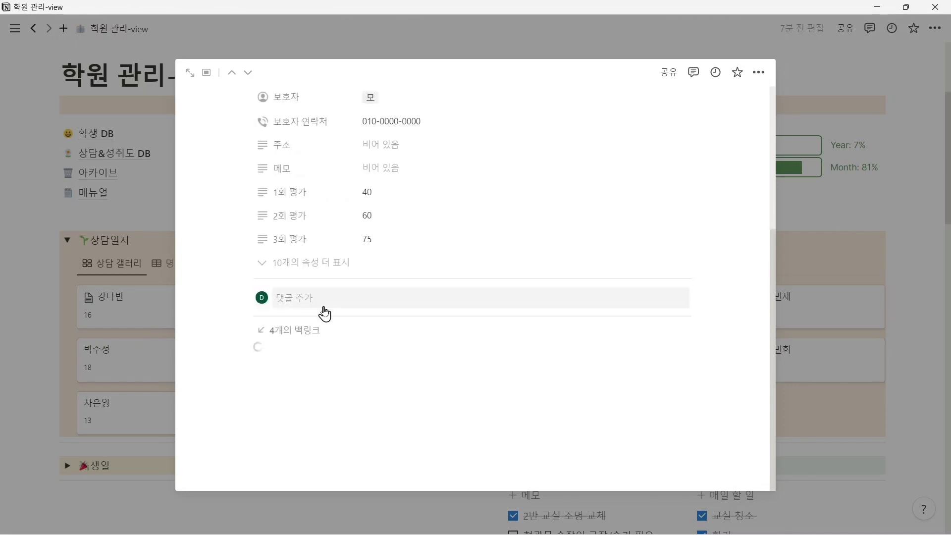
Add two 상담DB rows for this student, summaries "ㅇㅇㄹ" and "ㅇㄹㅇㄹ", both with 세부 내용 "ㅇㄹㅇㄹ", and close the page
scroll(327, 315, down, 2)
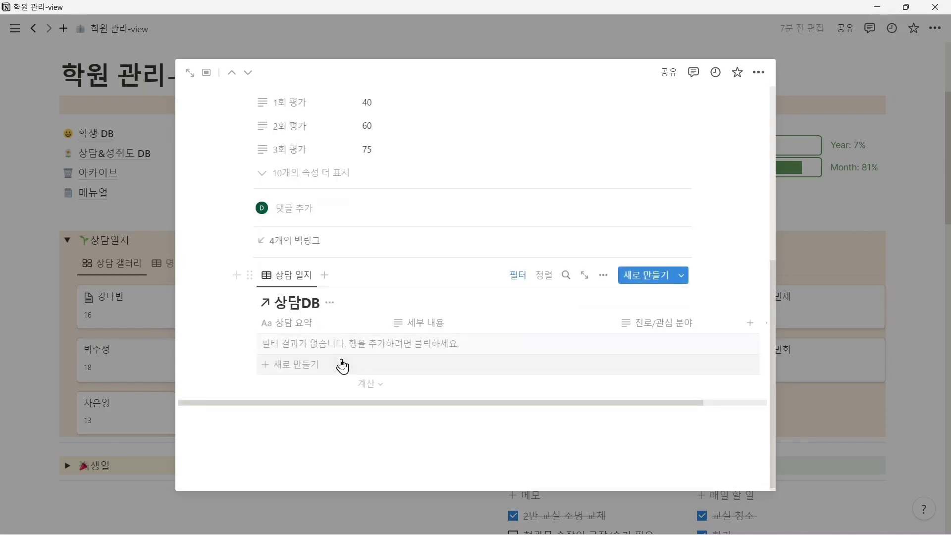
click(266, 367)
text(ㅇㅇㄹ)
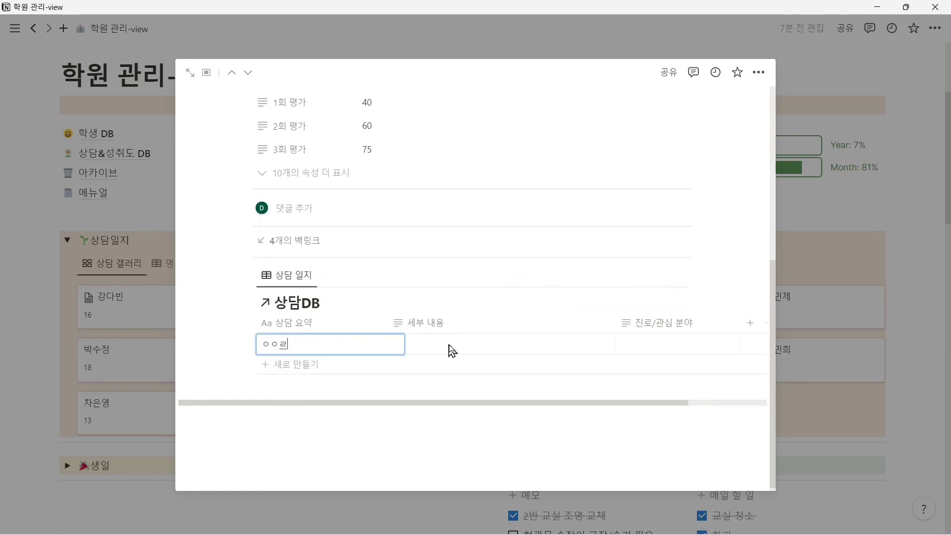
click(450, 344)
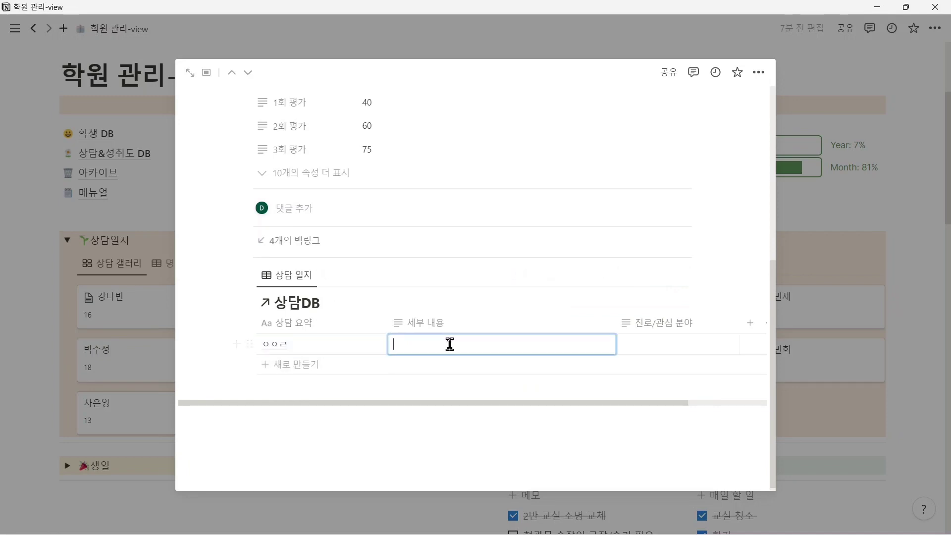
click(268, 369)
text(ㅇㄹㅇㄹ)
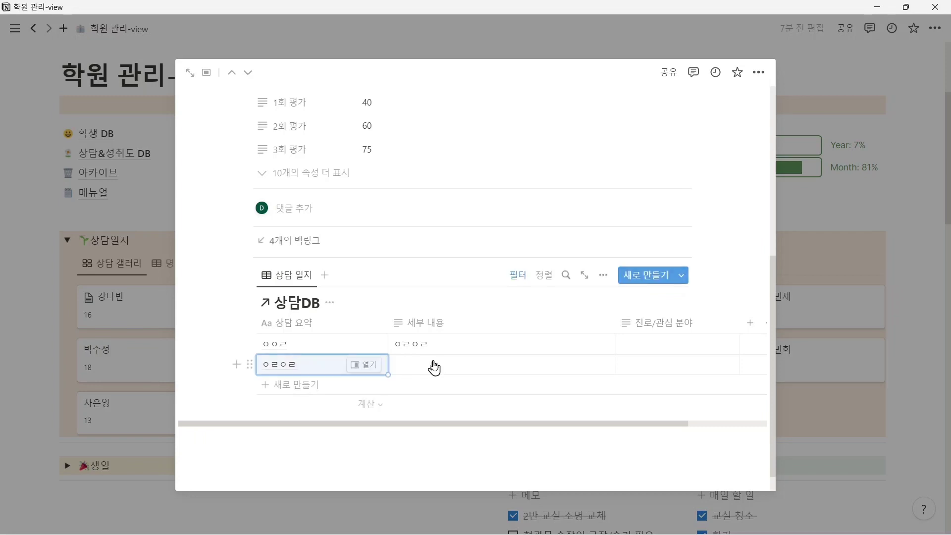
click(429, 367)
text(ㅇㄹㅇㄹ)
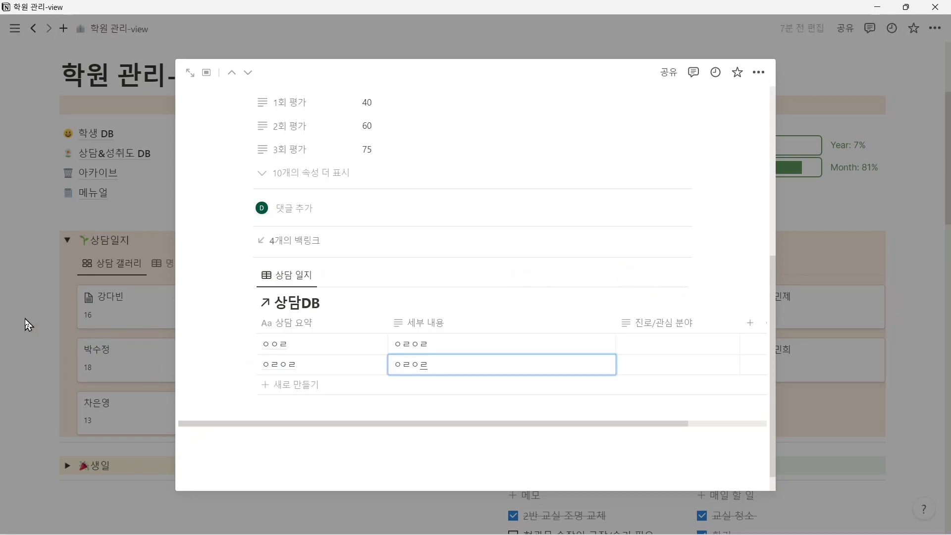
key(Escape)
click(38, 282)
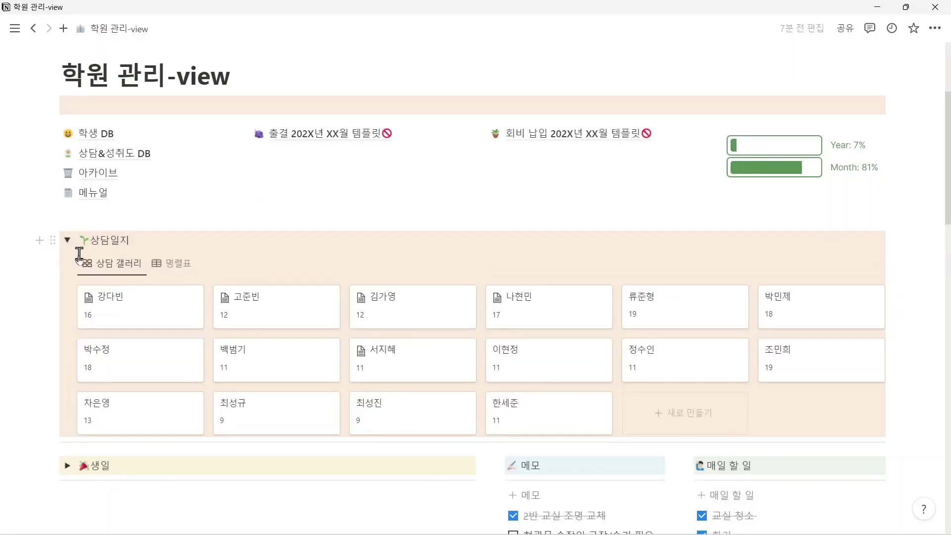
Check the third student's counseling records on the student's card and in the 상담DB table of the 상담&성취도 DB page
click(424, 313)
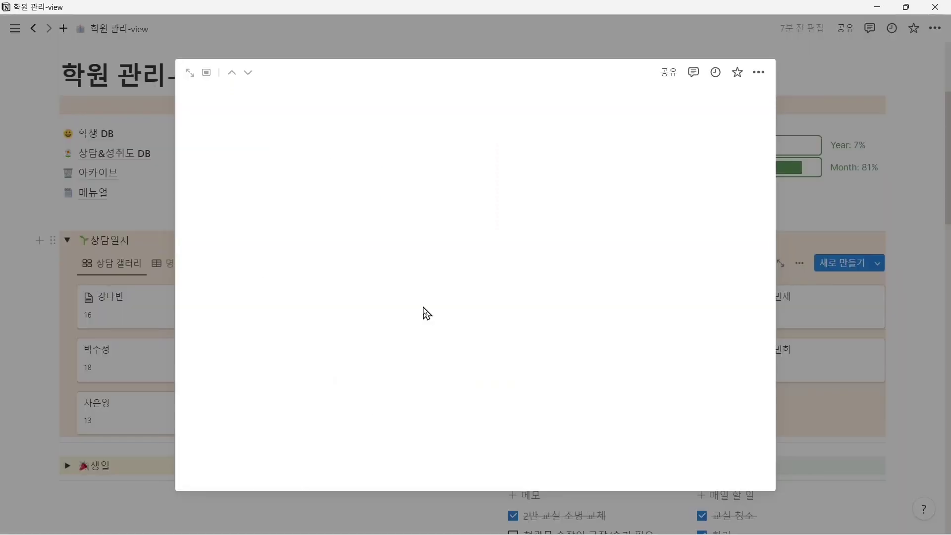
scroll(378, 313, down, 7)
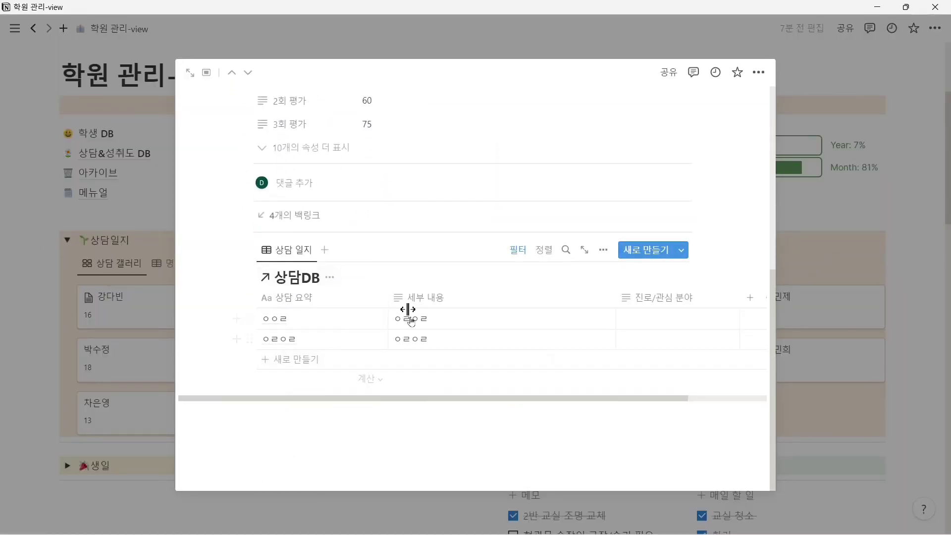
click(22, 313)
click(100, 153)
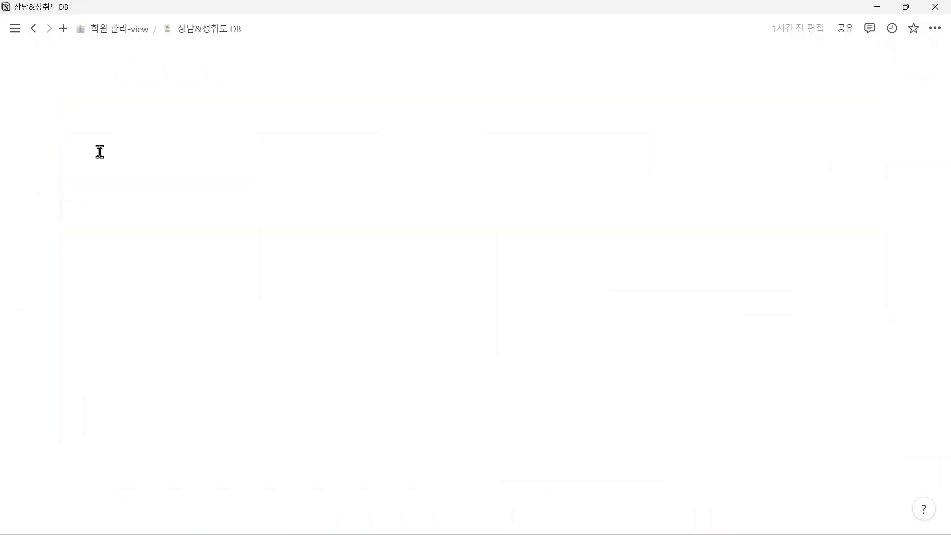
scroll(315, 257, down, 10)
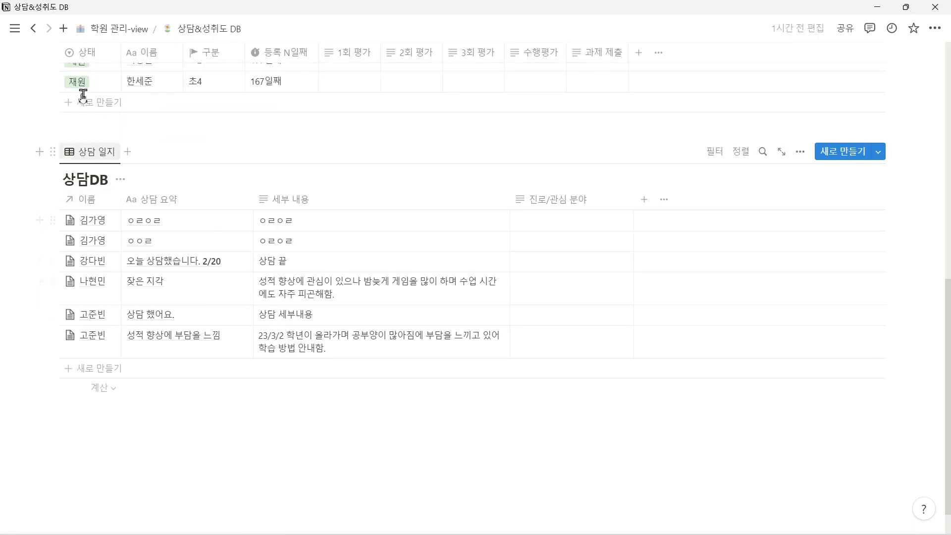
Return to the 학원 관리-view page and collapse the 상담일지 section
click(33, 28)
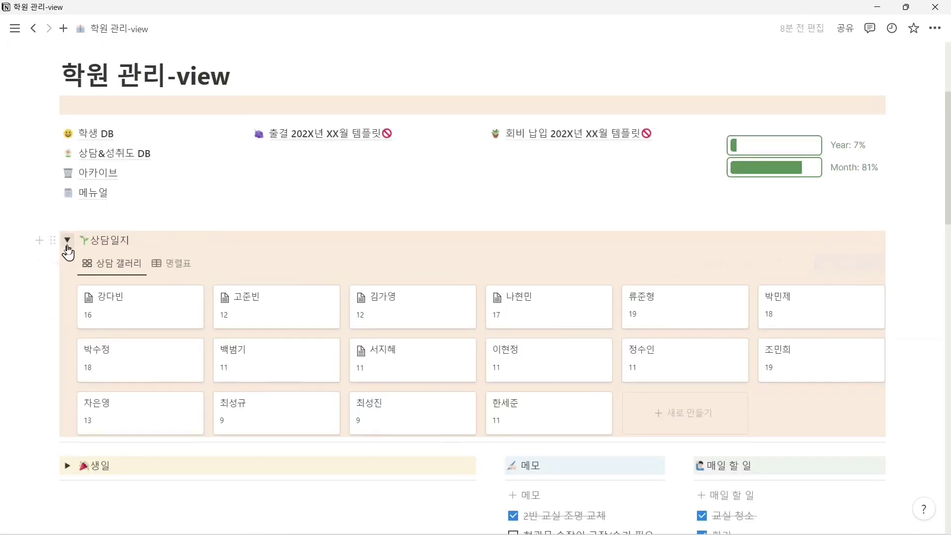
click(67, 240)
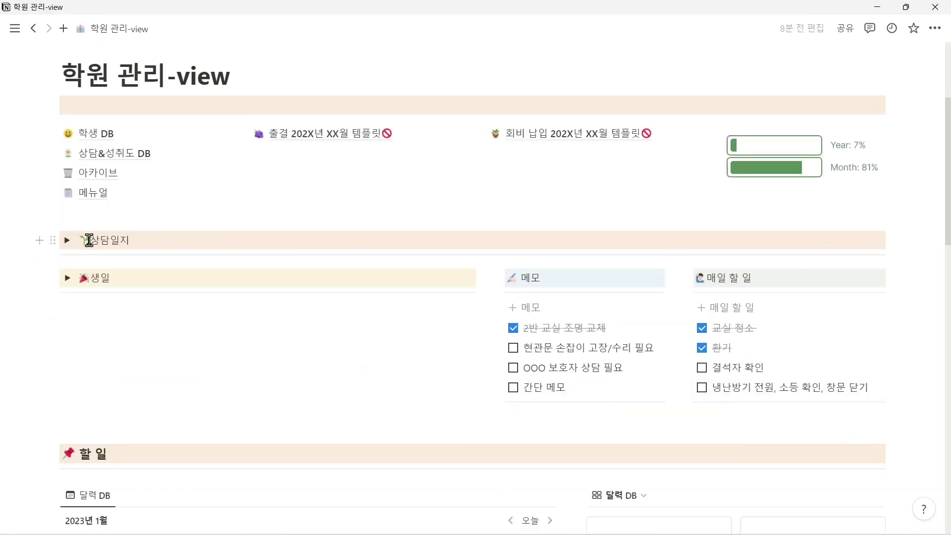
Examine the birthdays in the 생일 calendar for February and March 2023 and collapse the section again
click(68, 278)
scroll(106, 285, down, 5)
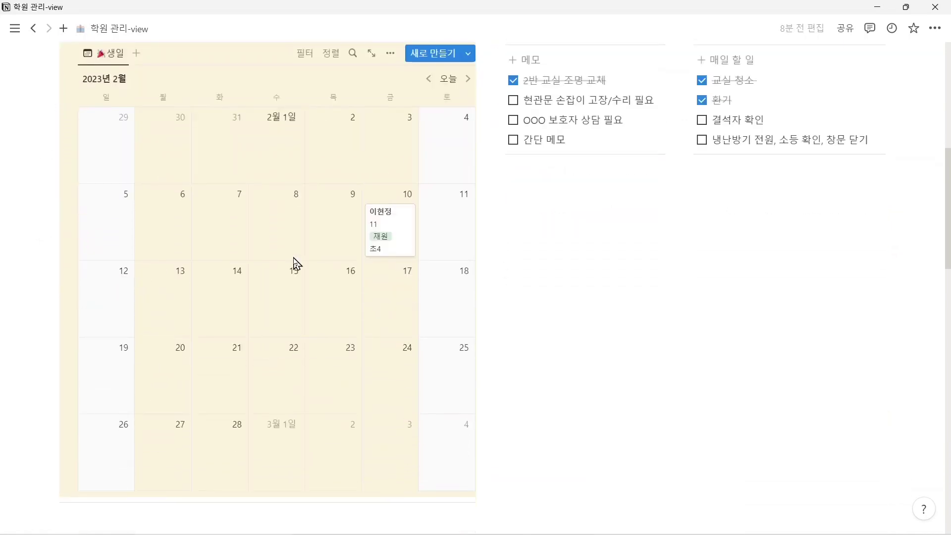
click(468, 79)
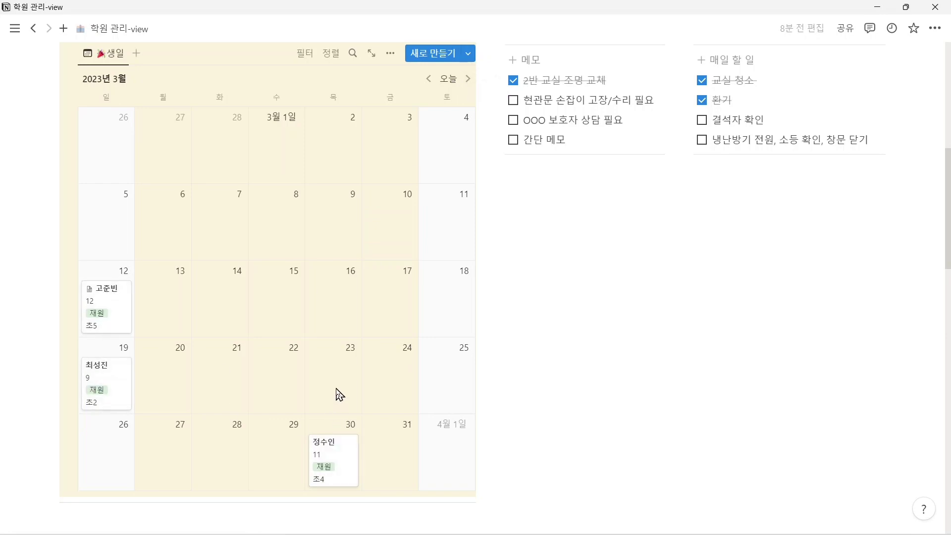
scroll(150, 135, up, 1)
click(68, 97)
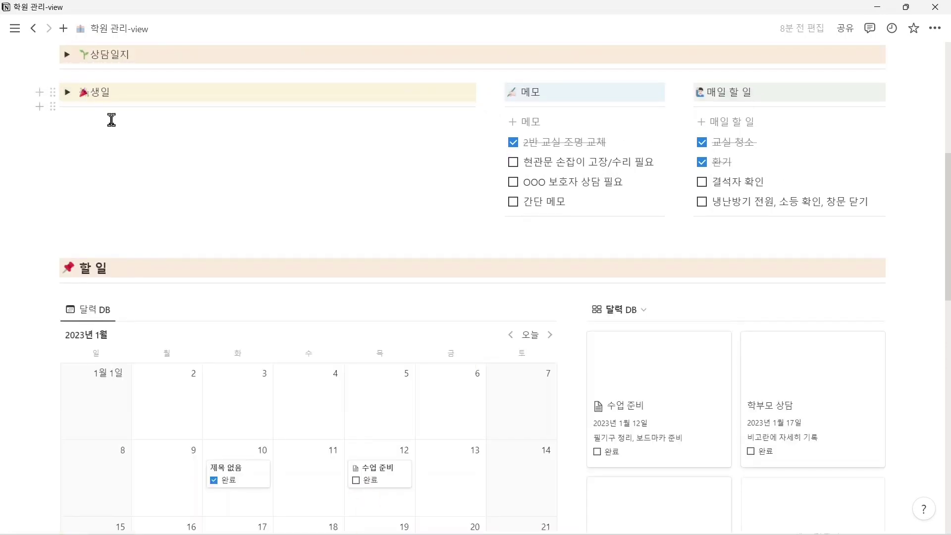
scroll(214, 255, up, 3)
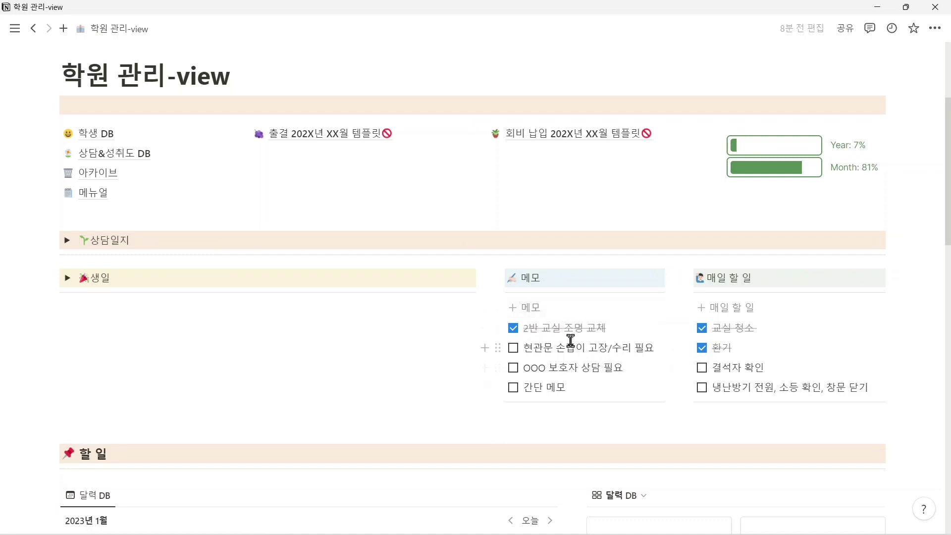
Retype the last 메모 to-do as "간단 메모" and add a new to-do "오늘 꼭 할일" below it
key(BackSpace)
key(BackSpace)
key(BackSpace)
key(BackSpace)
key(BackSpace)
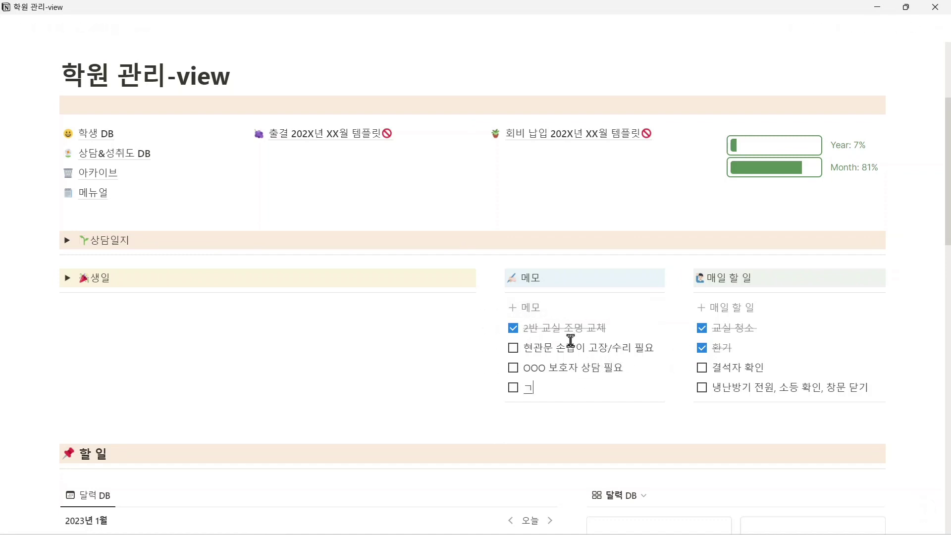
text(간단 메모)
key(Return)
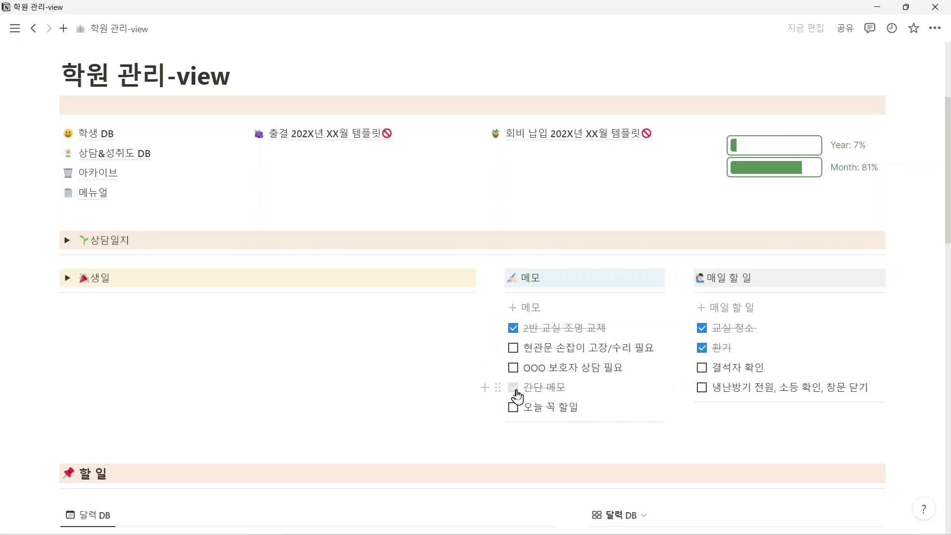
Check off the OOO 보호자 상담 필요 to-do and delete the 간단 메모 to-do from the 메모 list
click(514, 368)
drag(596, 391, 527, 386)
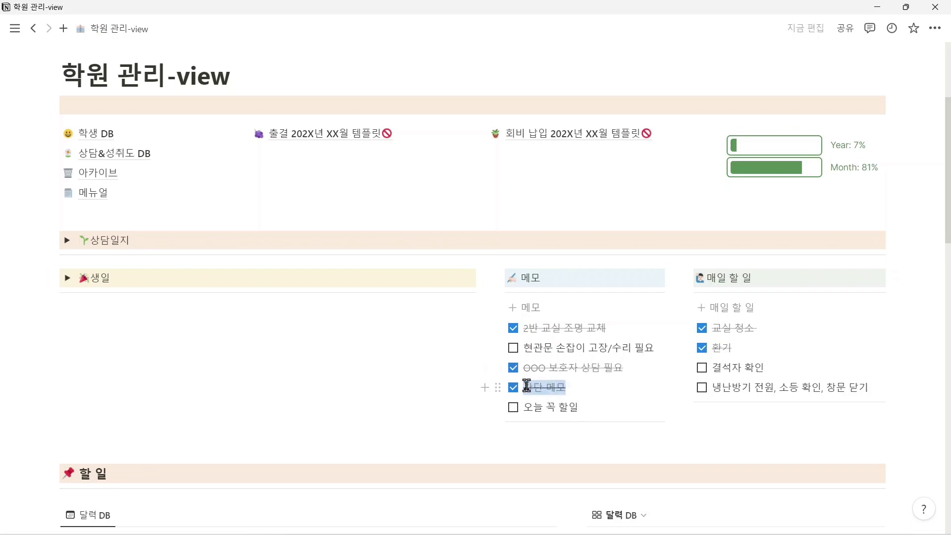
key(BackSpace)
key(BackSpace)
key(BackSpace)
key(BackSpace)
key(BackSpace)
key(BackSpace)
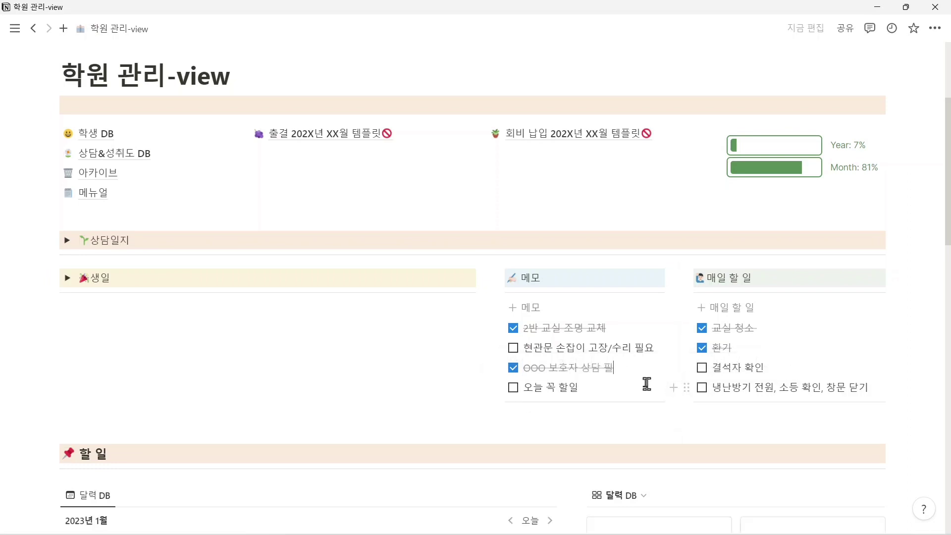
Delete the 오늘 꼭 할일 to-do and shorten the checked consultation item to "OOO 보호자 상담"
key(BackSpace)
key(BackSpace)
key(BackSpace)
key(BackSpace)
key(BackSpace)
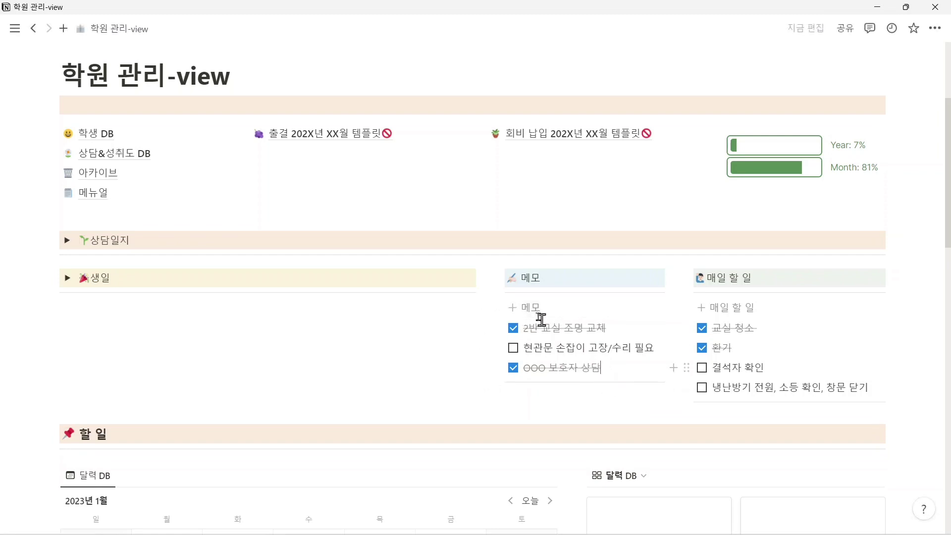
Add two empty to-dos to the 메모 list and move one of them below 2반 교실 조명 교체
click(514, 309)
click(514, 313)
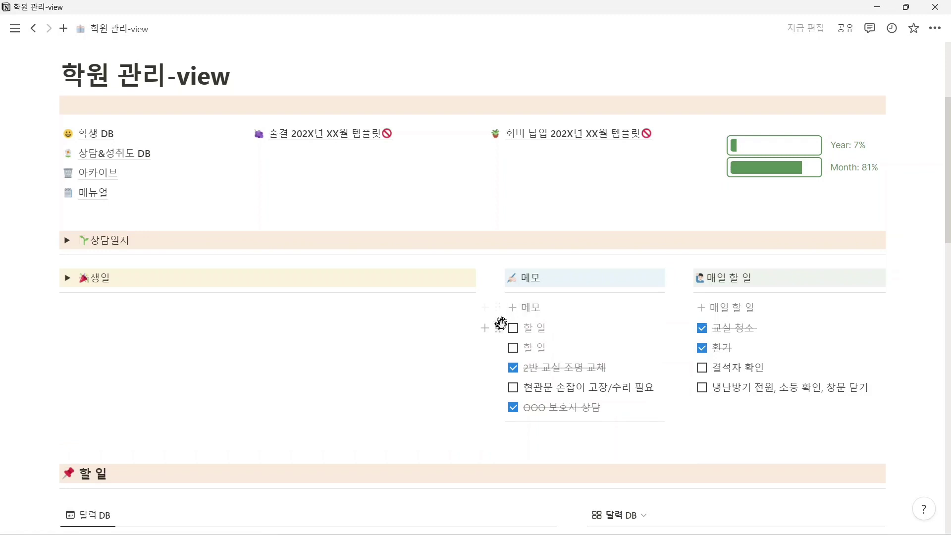
mouse_move(501, 351)
mouse_down()
mouse_move(503, 385)
mouse_move(503, 369)
mouse_up()
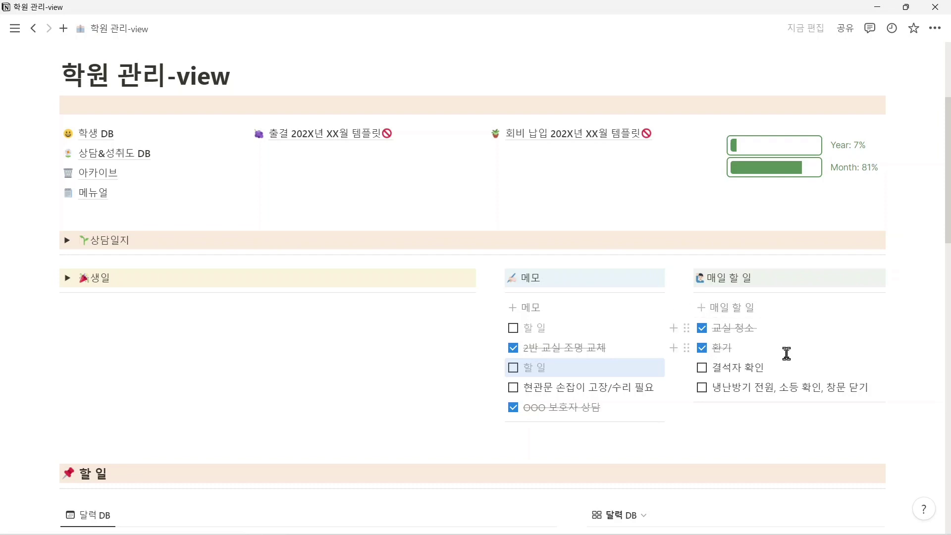
Mark the daily tasks in the 매일 할 일 list as done, including 결석자 확인 and the closing check
scroll(790, 368, down, 1)
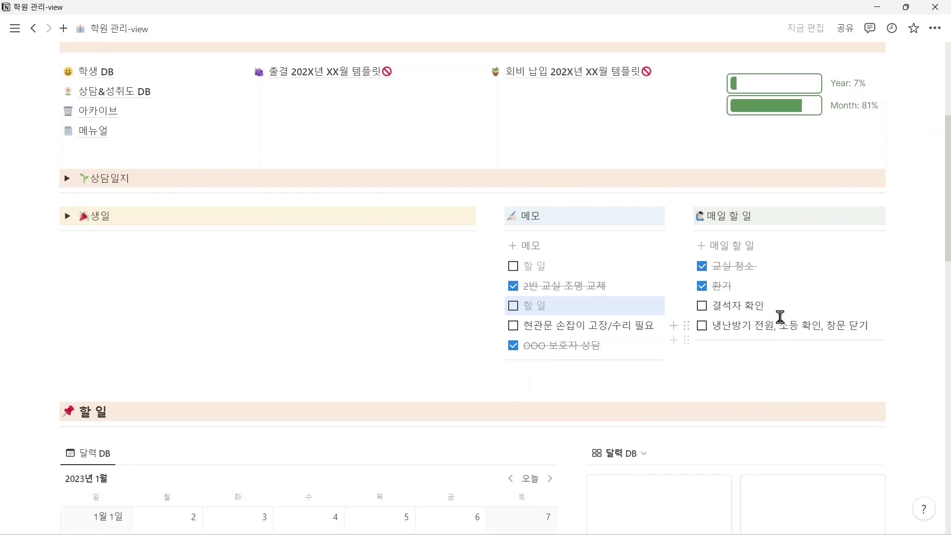
click(702, 288)
click(703, 266)
click(702, 286)
click(702, 306)
click(702, 325)
Reset the 매일 할 일 list by unchecking all four daily tasks
click(702, 266)
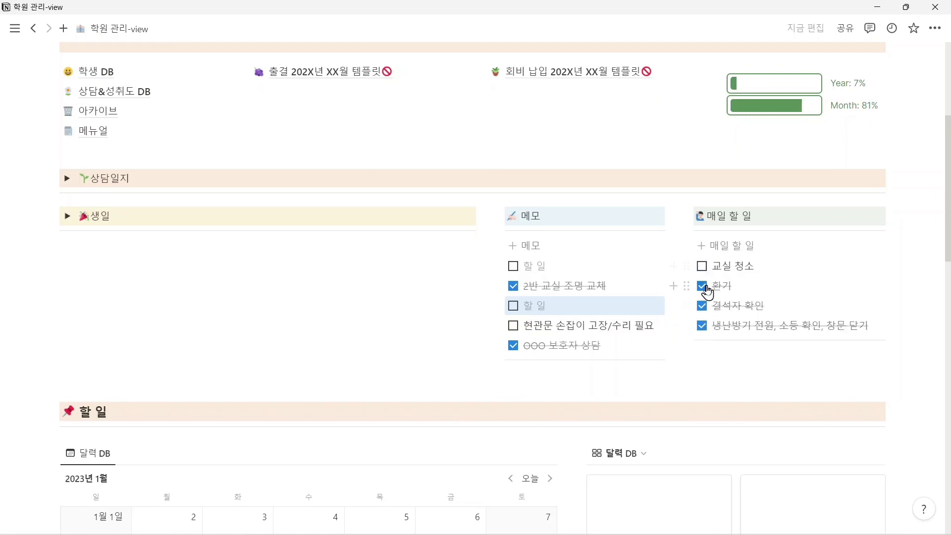
click(702, 286)
click(702, 305)
click(702, 325)
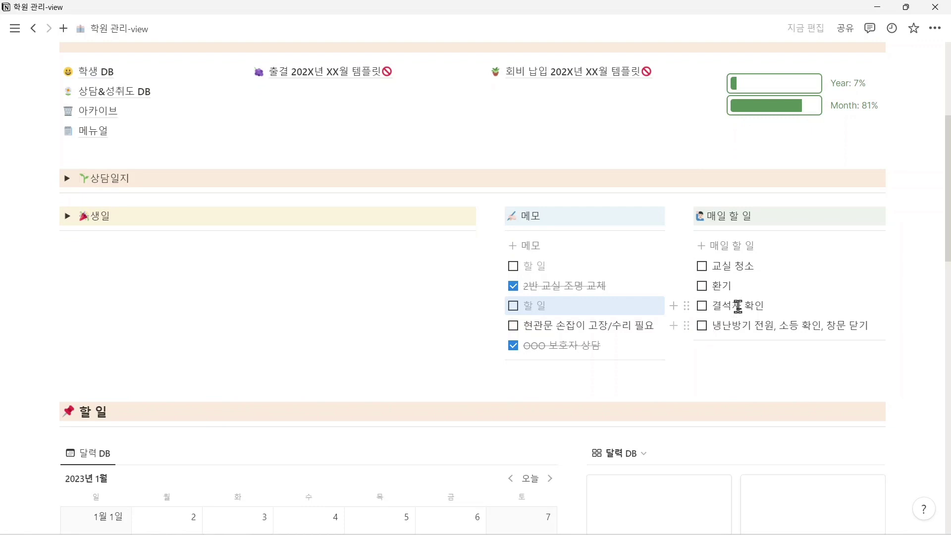
click(798, 307)
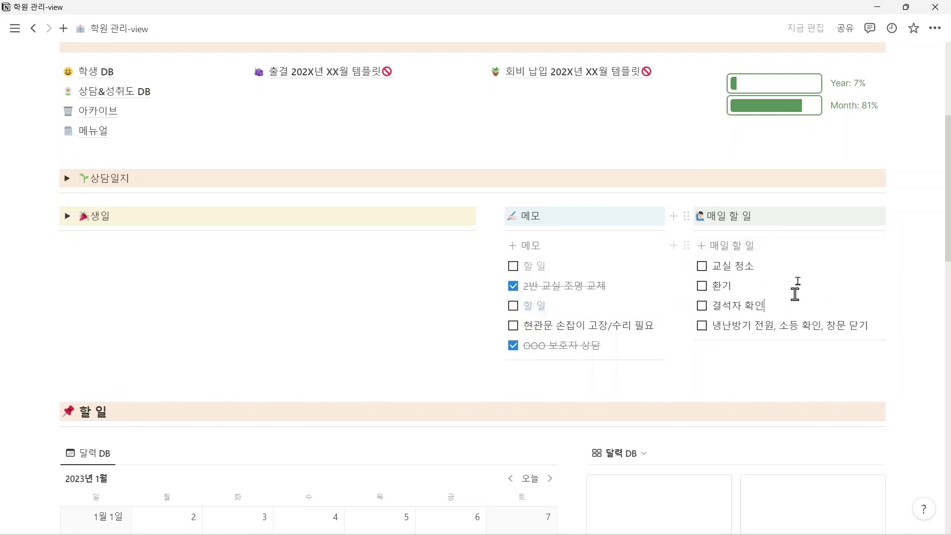
In the 달력 DB calendar, mark 수업 준비 as 완료 and move it to January 11, and uncheck the untitled January 10 entry
scroll(696, 263, down, 4)
scroll(699, 258, down, 2)
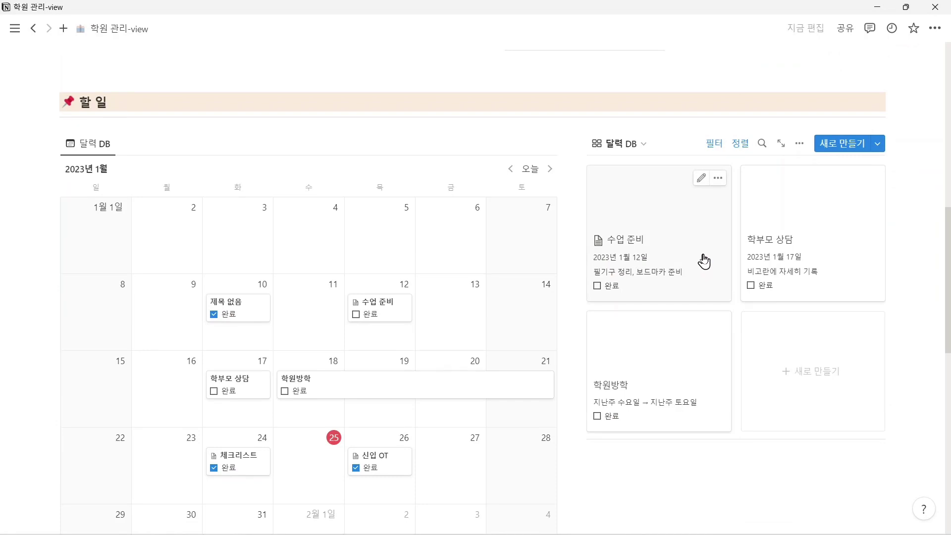
scroll(176, 245, down, 1)
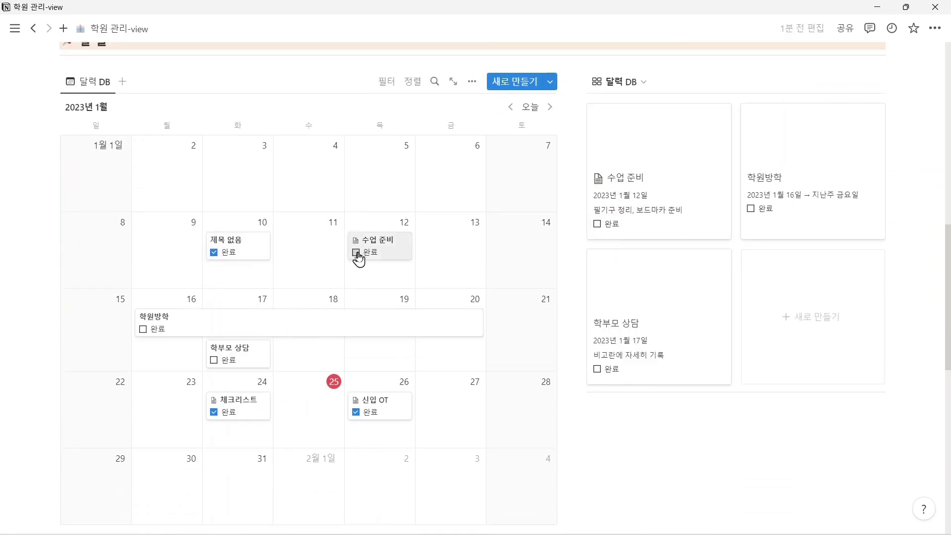
click(356, 253)
click(214, 253)
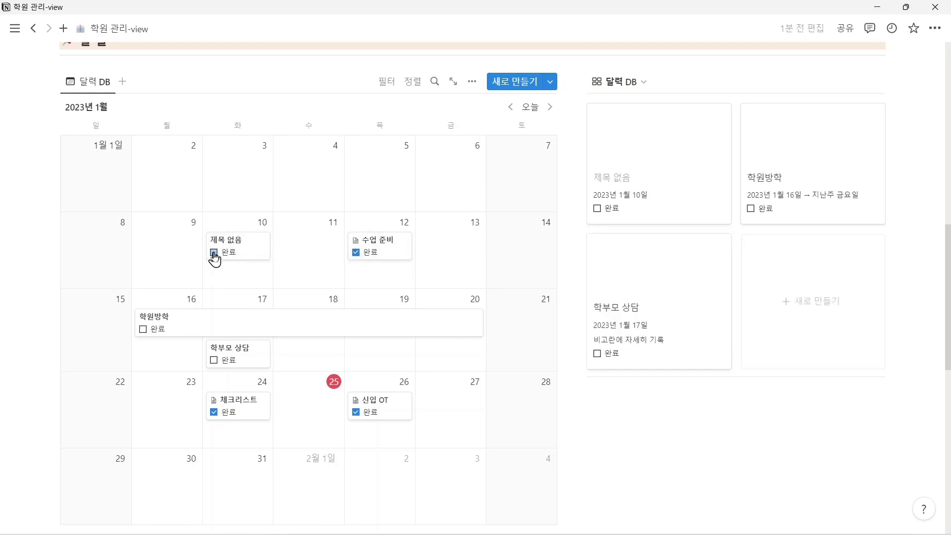
drag(376, 253, 342, 259)
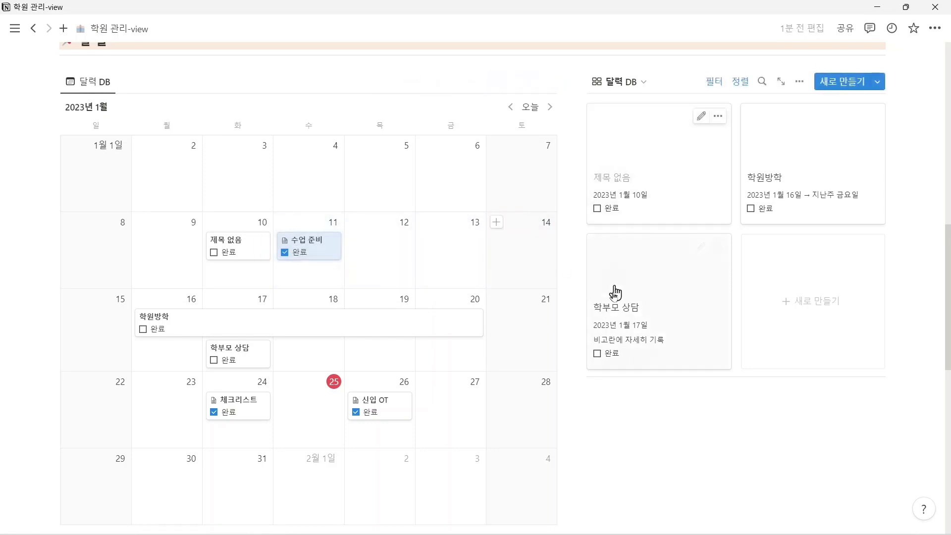
Mark the untitled January 10, 학원방학 and 학부모 상담 cards as 완료 in the 달력 DB gallery
click(598, 210)
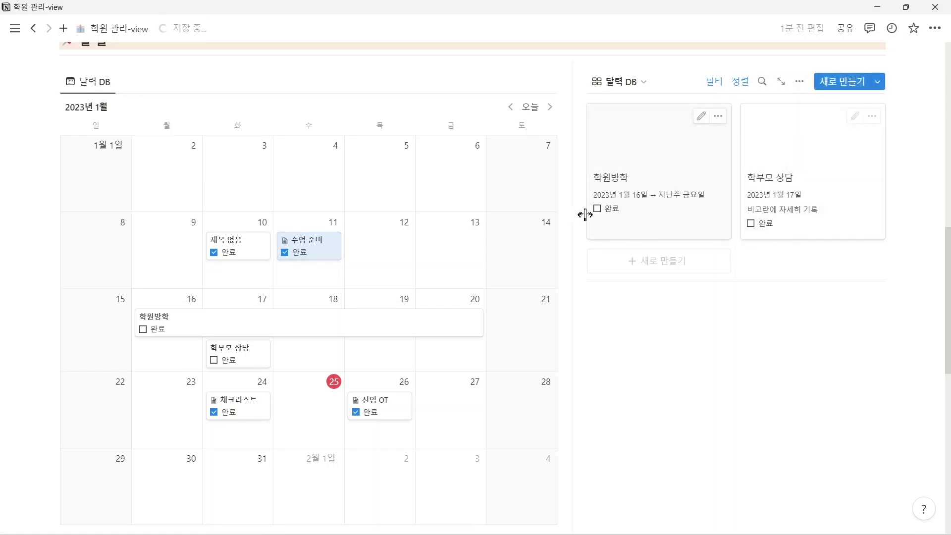
click(599, 210)
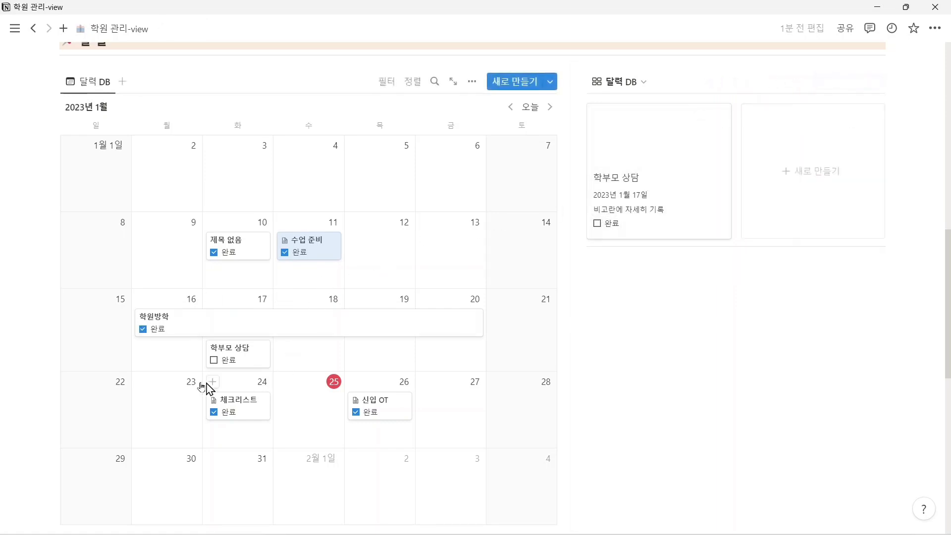
scroll(402, 338, down, 1)
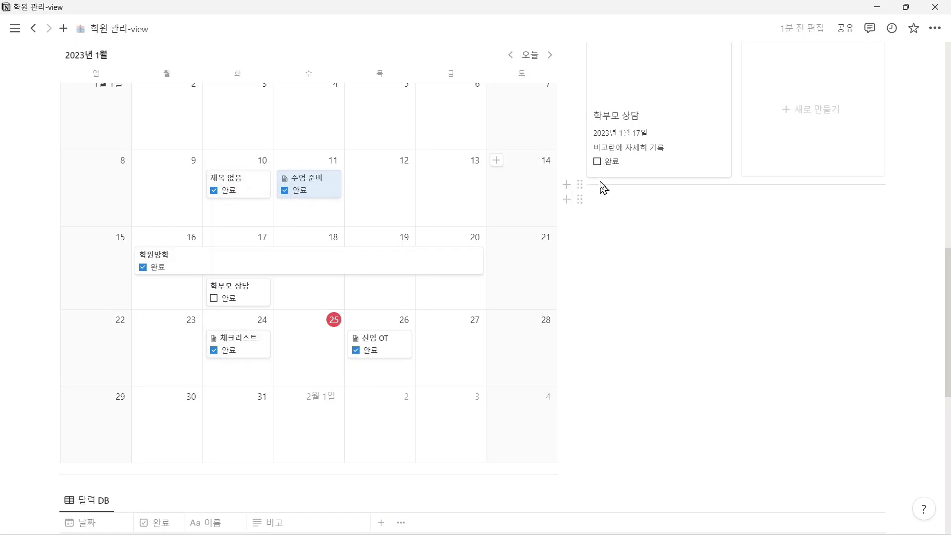
click(598, 161)
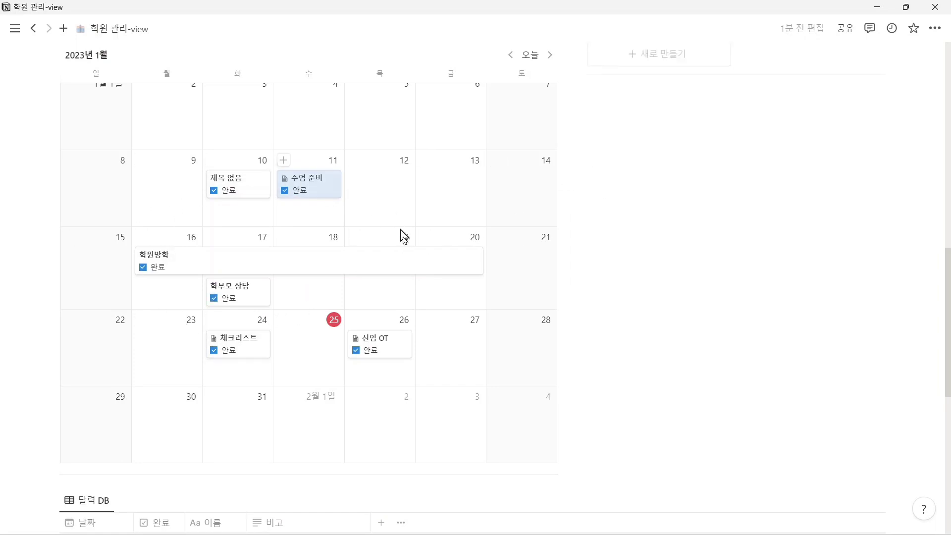
Clear 완료 for 학부모 상담 and 체크리스트 in the calendar, and check both entries in the 달력 DB gallery and table
click(214, 298)
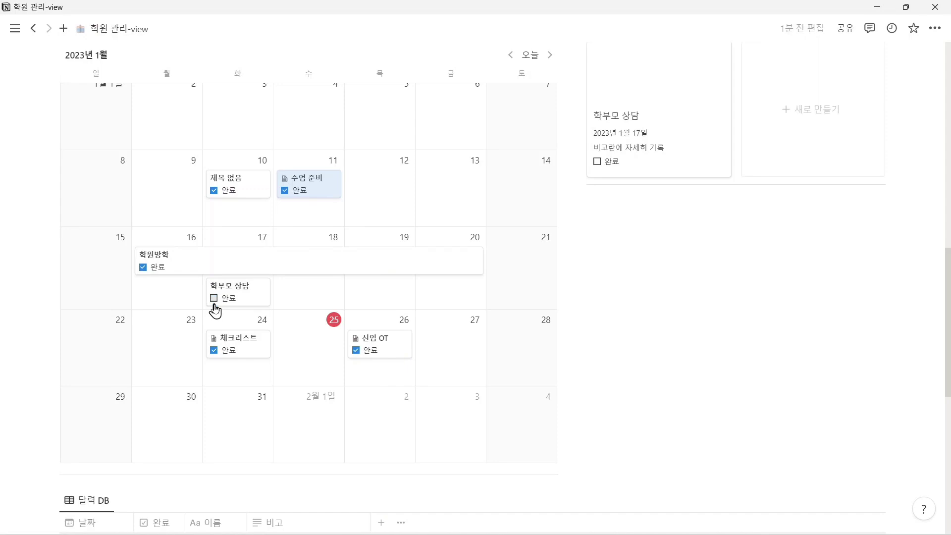
click(214, 350)
scroll(660, 191, up, 2)
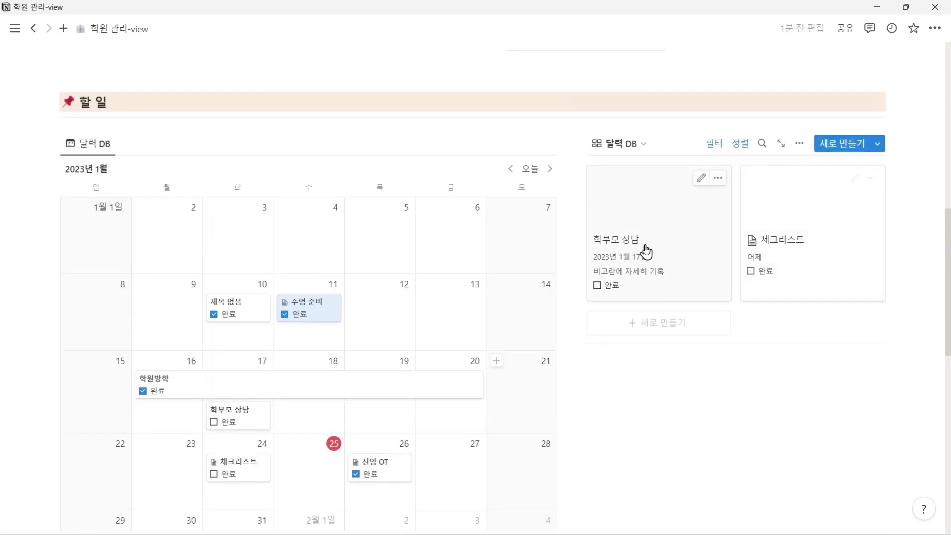
scroll(649, 245, down, 3)
scroll(650, 246, down, 1)
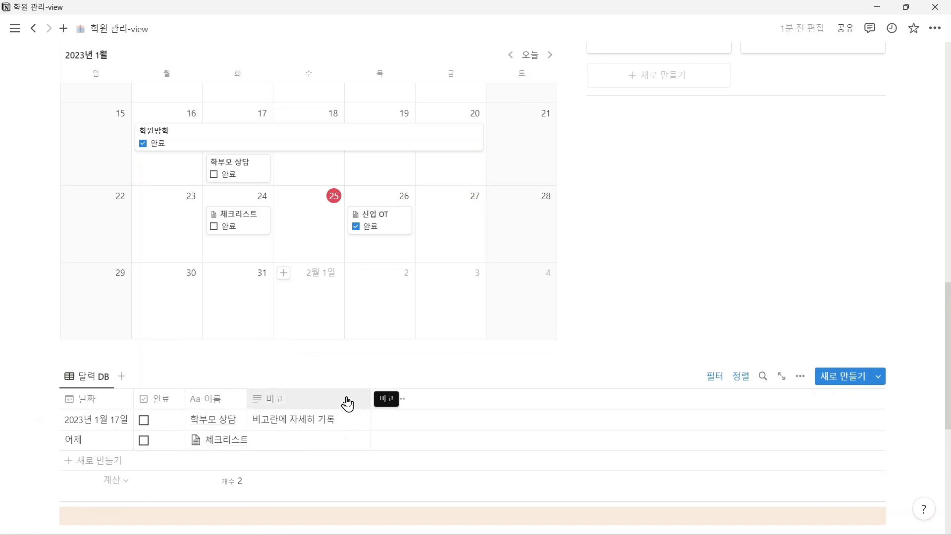
Review the bulleted ideas below the 달력 DB table, from 직원/강사 정보 to 진도 관리, and return to the start of the page
scroll(347, 402, down, 2)
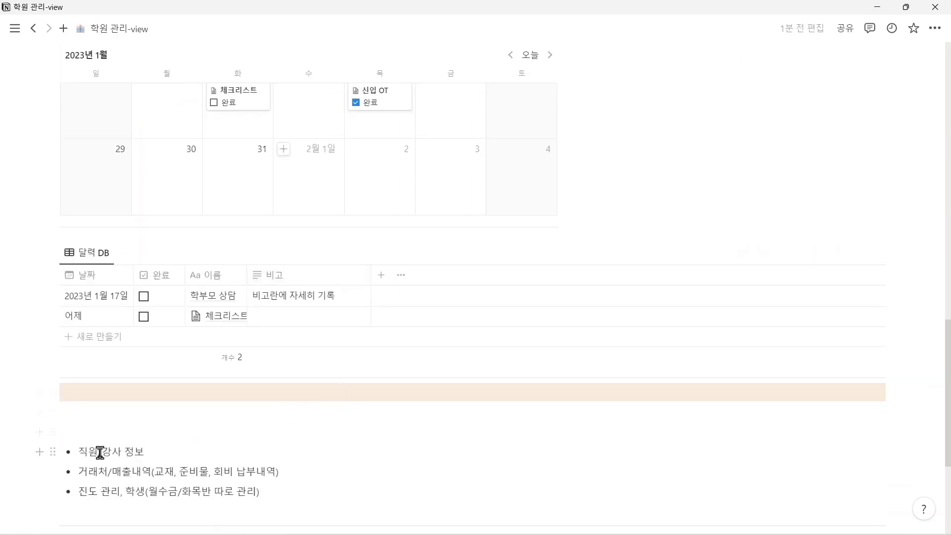
drag(85, 452, 150, 449)
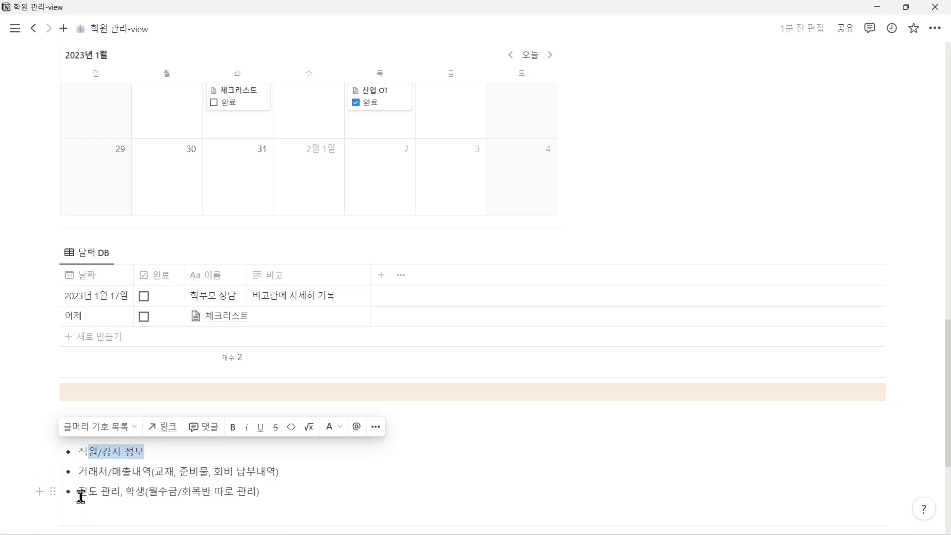
drag(153, 494, 212, 479)
click(180, 489)
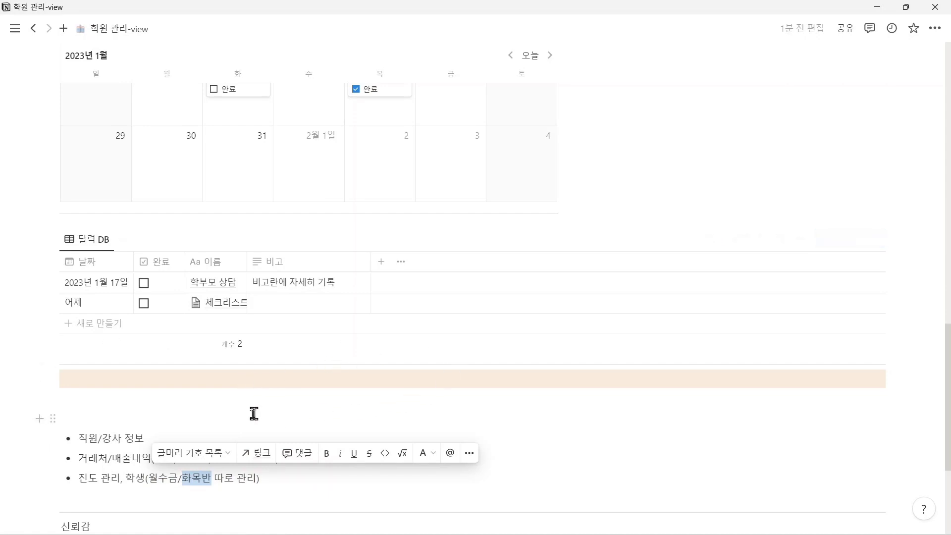
click(223, 420)
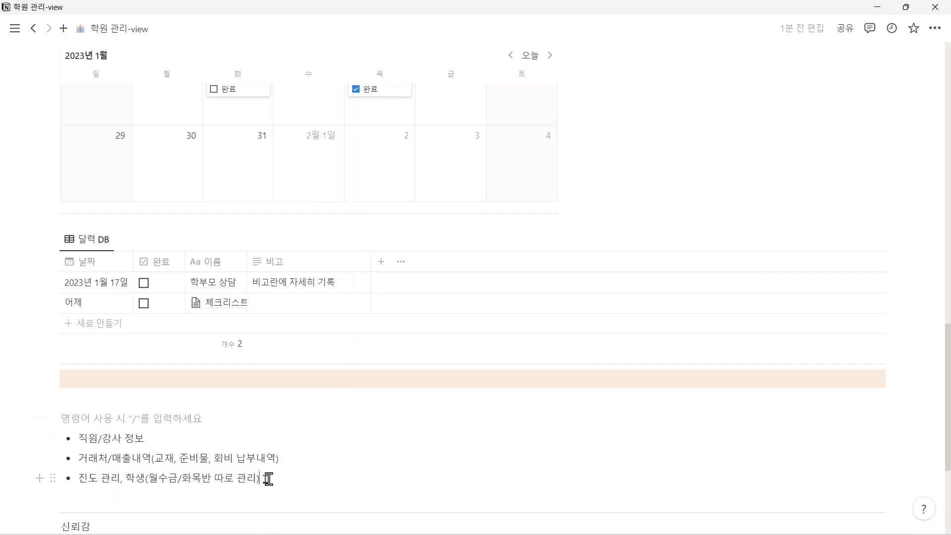
drag(262, 479, 74, 426)
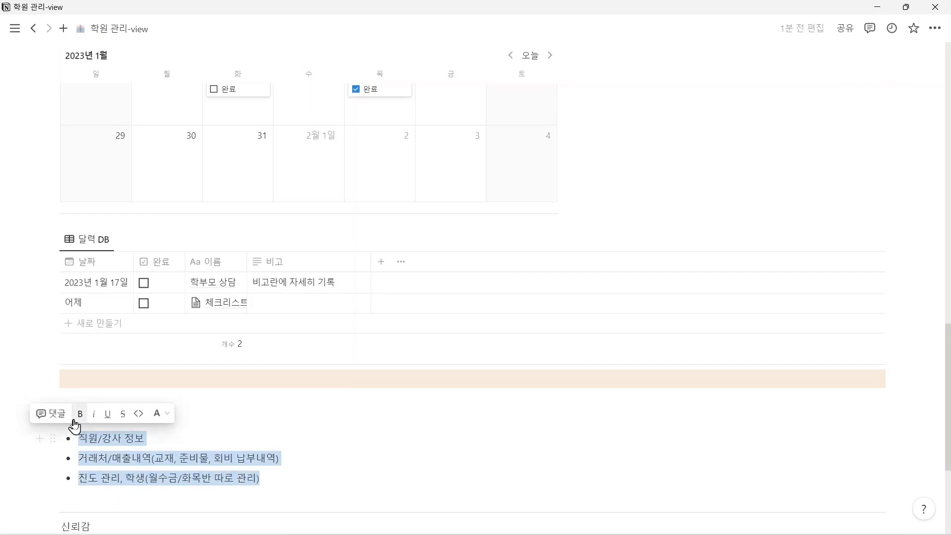
click(203, 424)
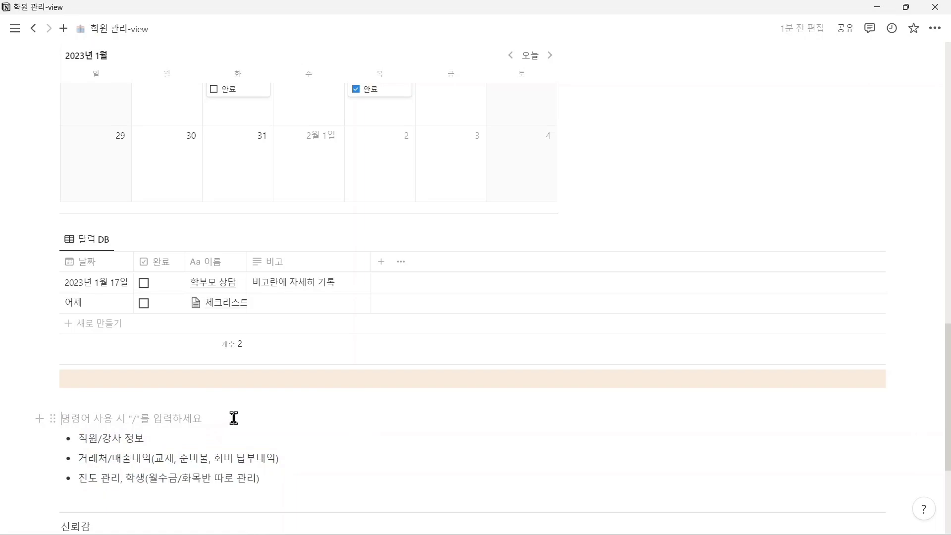
scroll(238, 413, up, 13)
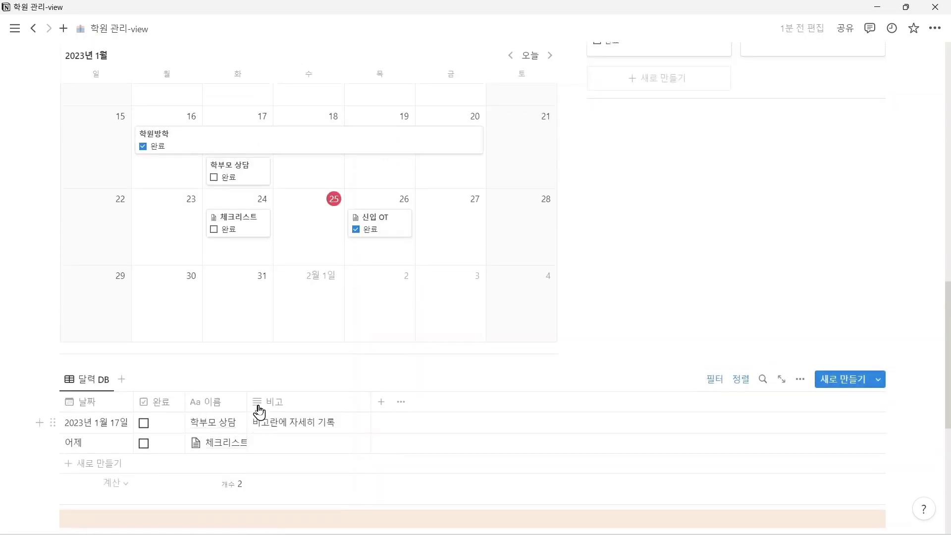
scroll(264, 405, up, 3)
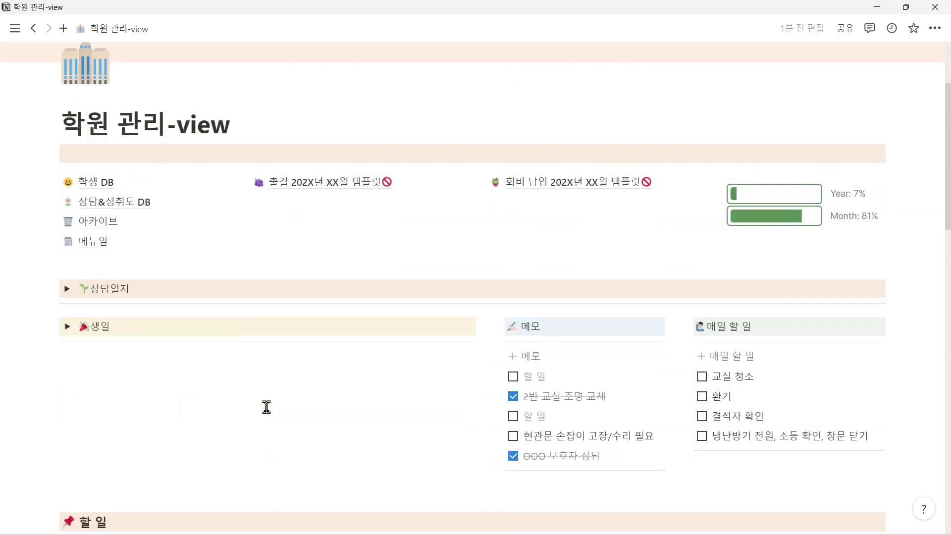